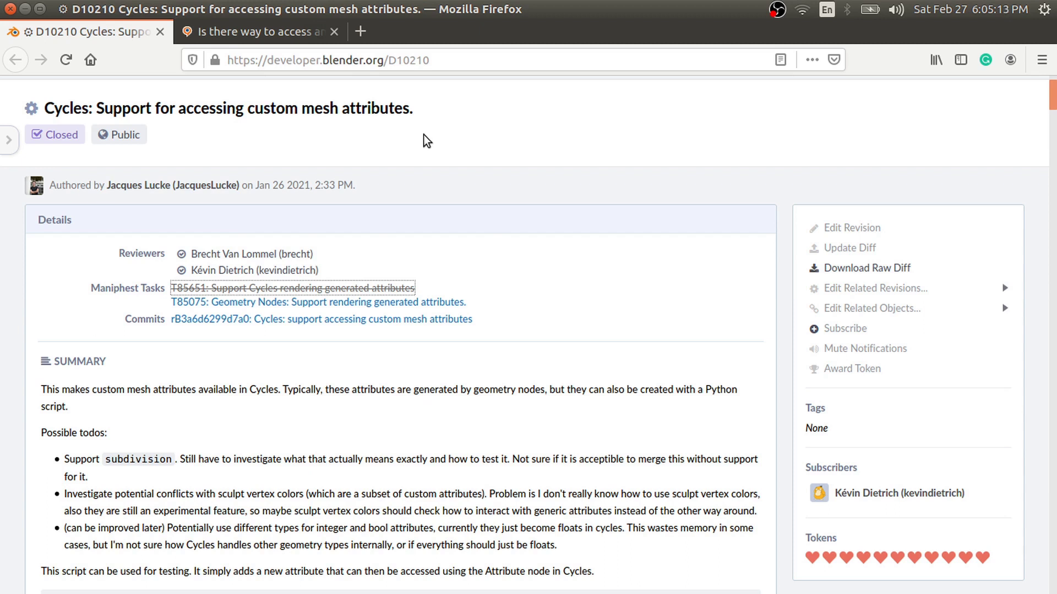
Read the D10210 custom mesh attributes revision and the Stack Exchange question on accessing Animation Nodes attributes with OSL.
scroll(467, 495, "down", 3)
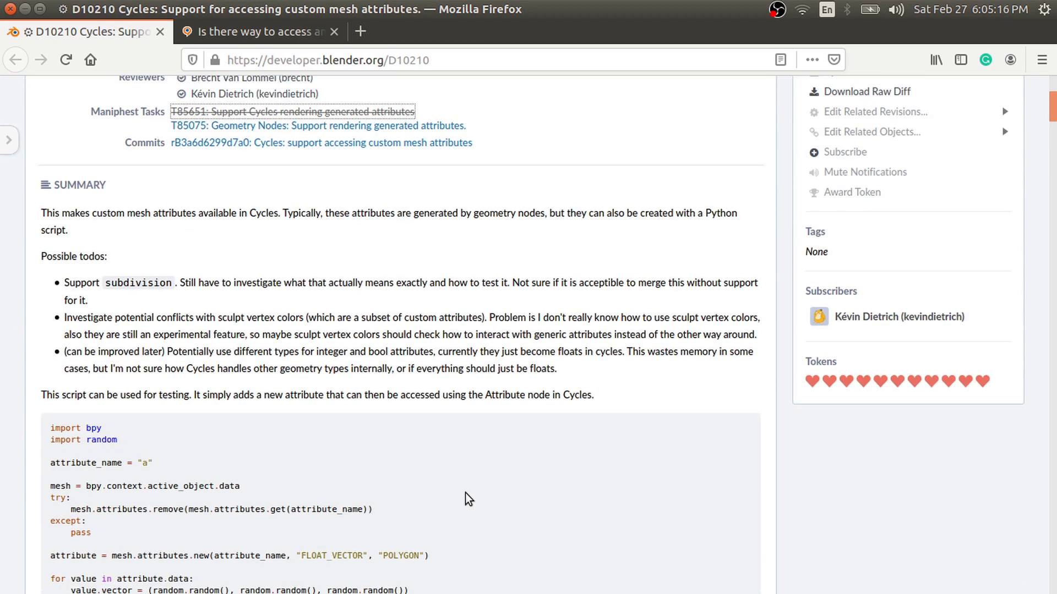
scroll(508, 310, "down", 2)
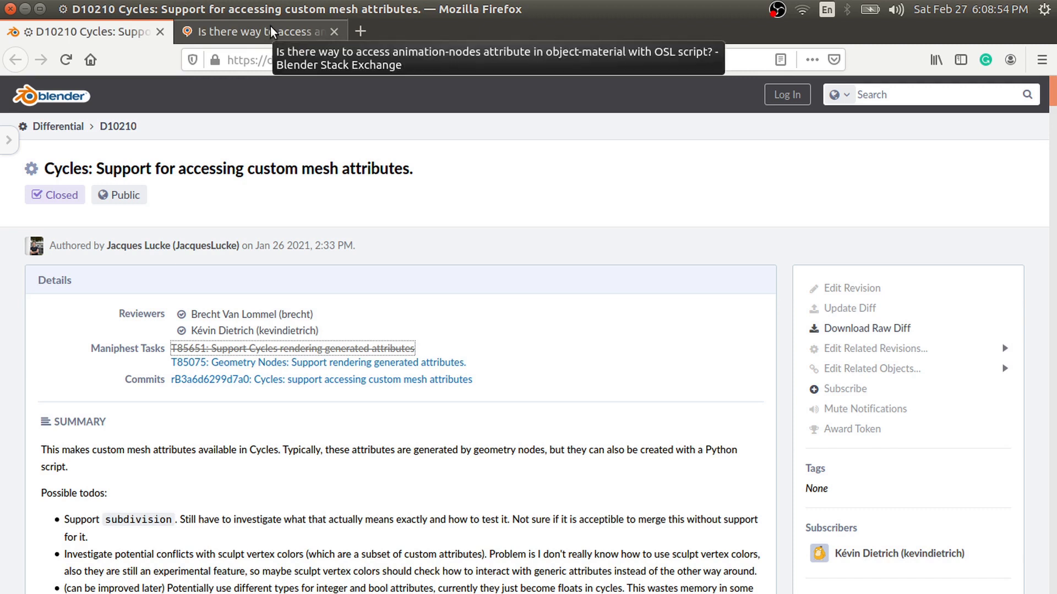
left_click(271, 33)
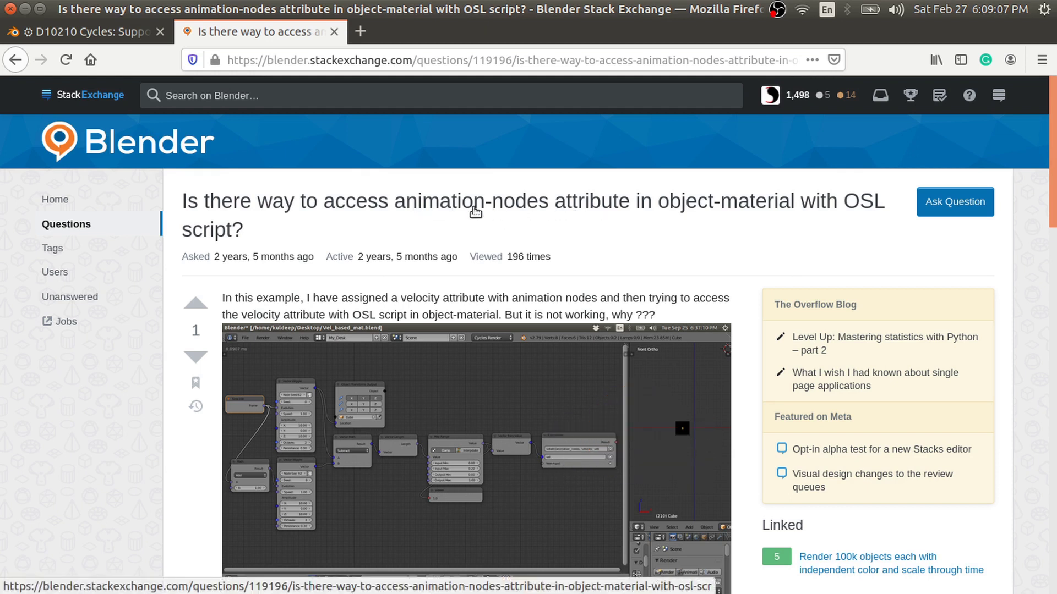
scroll(821, 224, "down", 3)
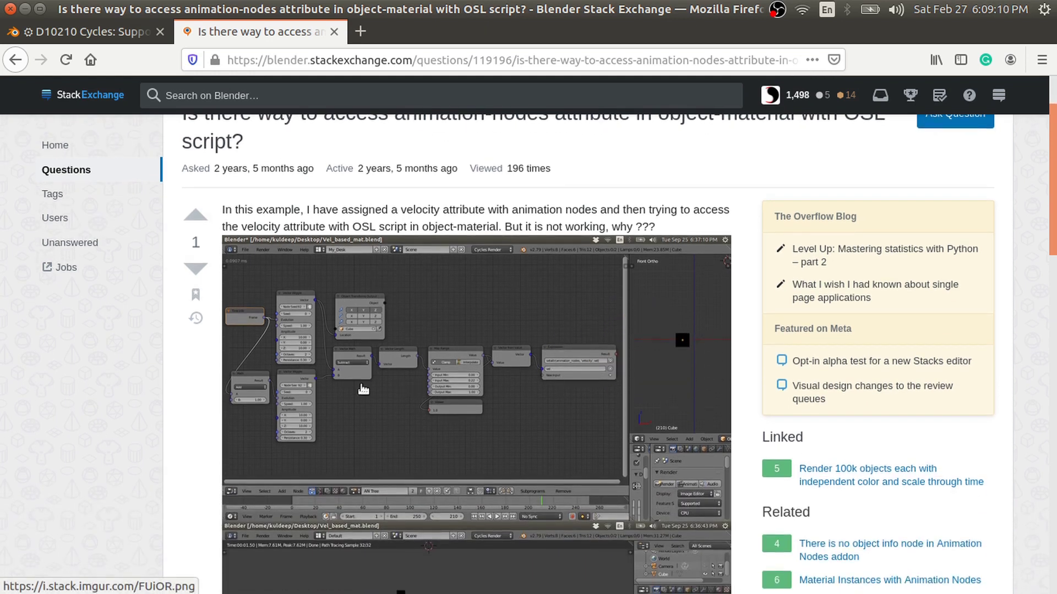
scroll(426, 269, "up", 3)
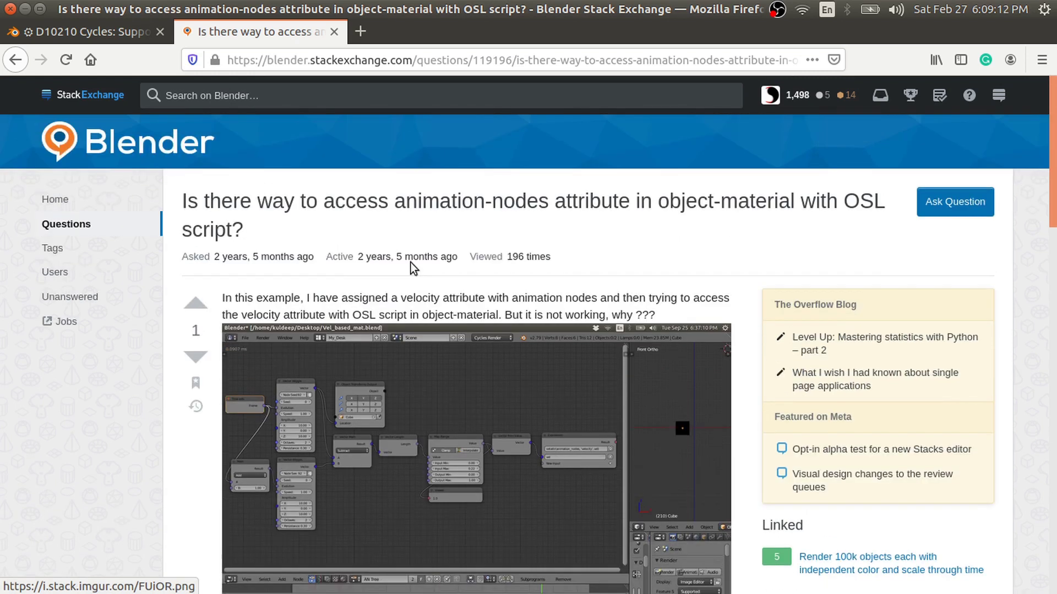
left_click(88, 32)
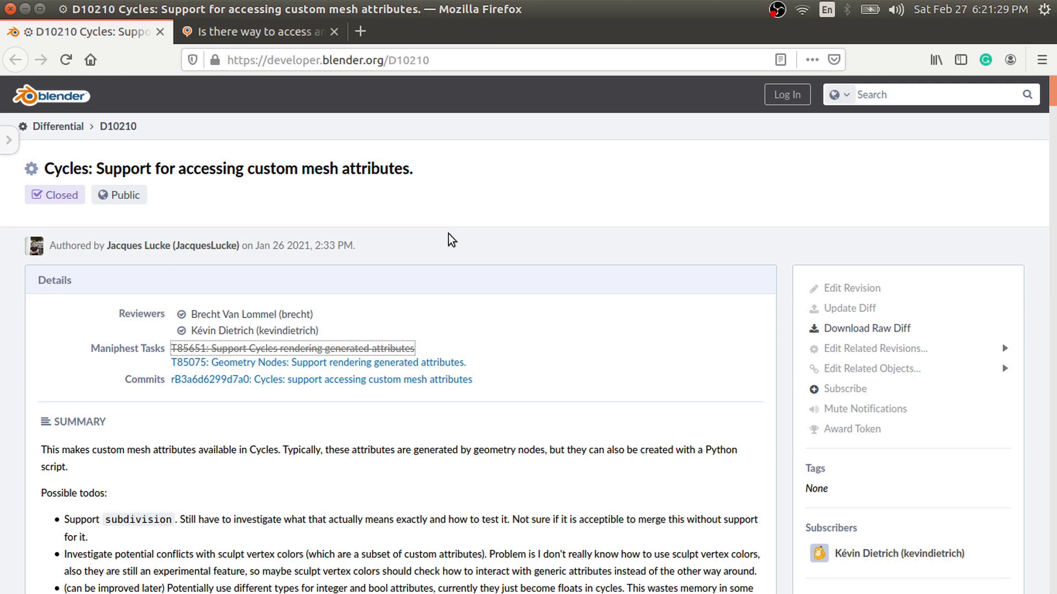
Switch to Blender and examine the plane's vertices and edges in wireframe in Edit Mode.
key("alt")
key("alt+Tab")
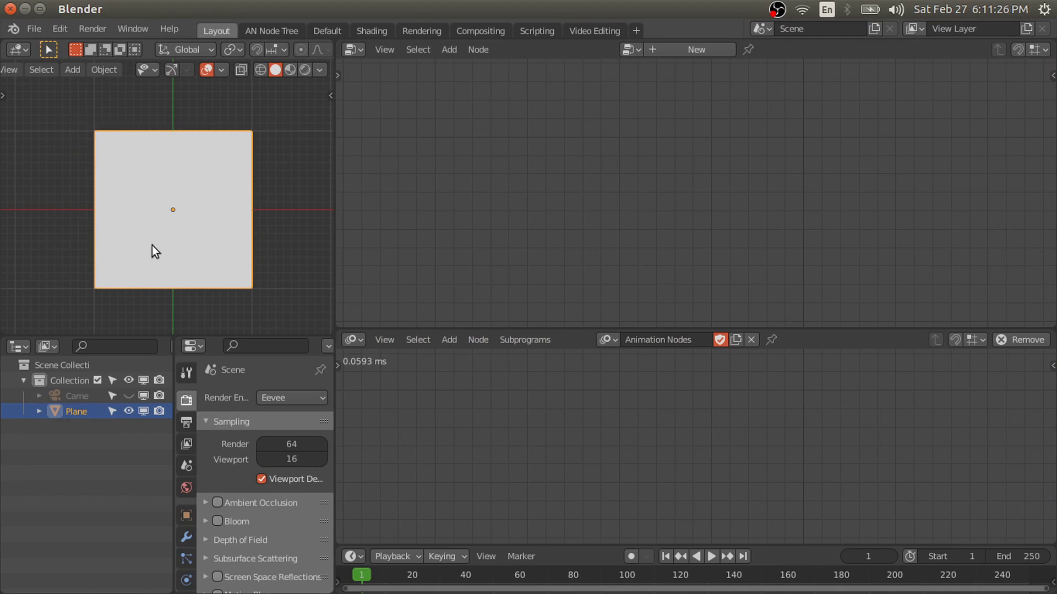
key("Tab")
left_click(98, 137)
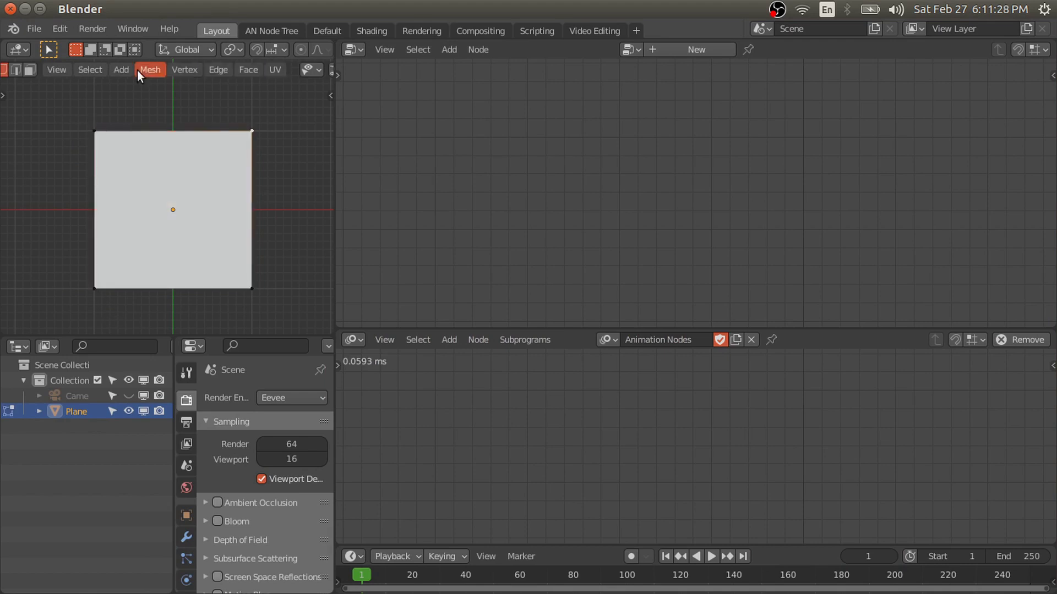
left_click(15, 70)
right_click(94, 190)
key("z")
left_click(64, 276)
right_click_drag(145, 296, 152, 293)
right_click(253, 215)
right_click(184, 137)
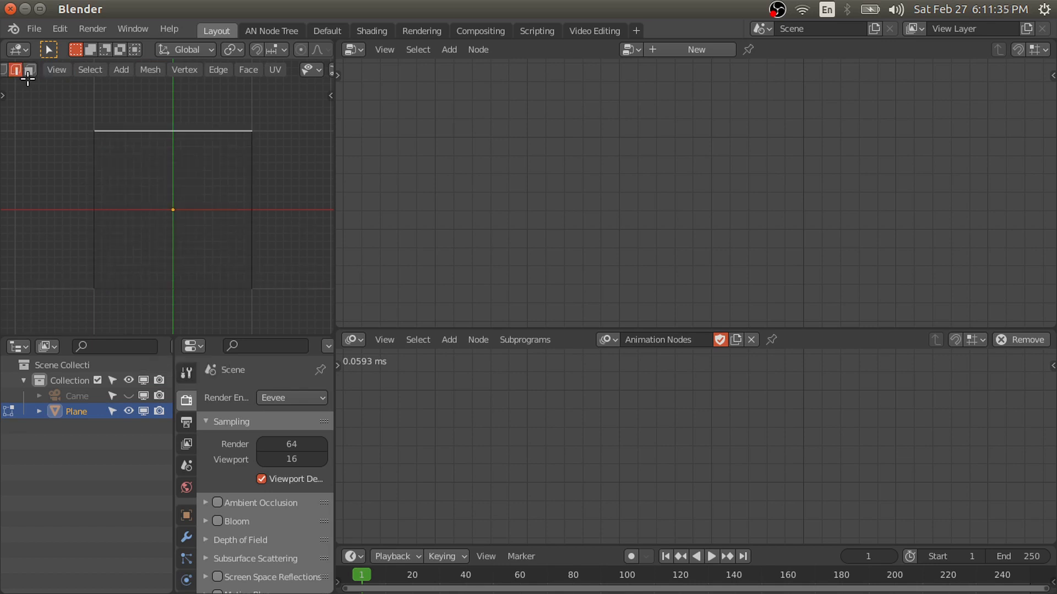
Select the plane's face, and return to Object Mode with solid shading.
left_click(30, 71)
right_click(179, 201)
key("Tab")
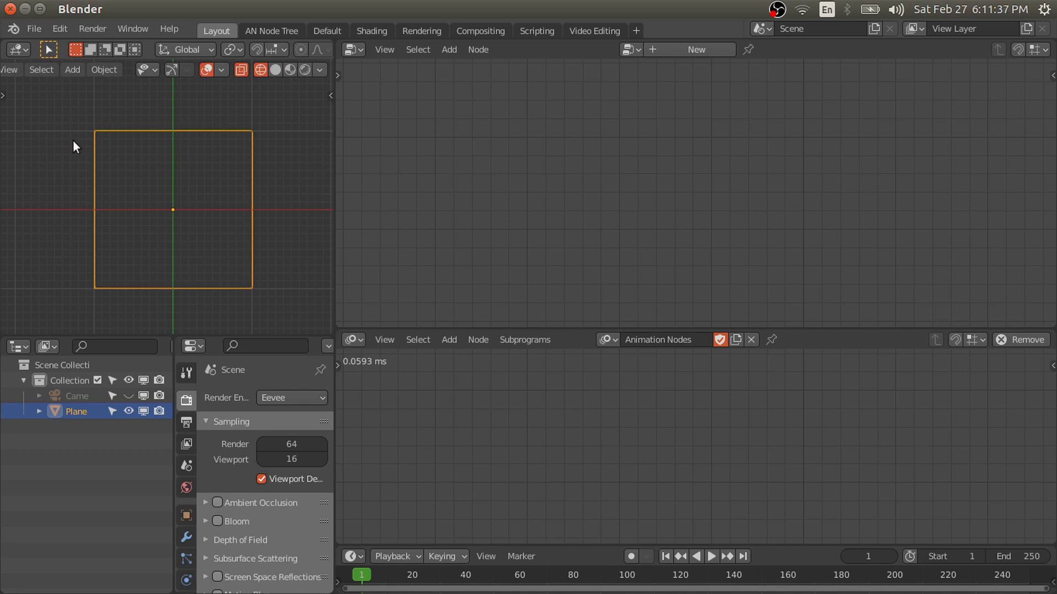
key("z")
left_click(259, 222)
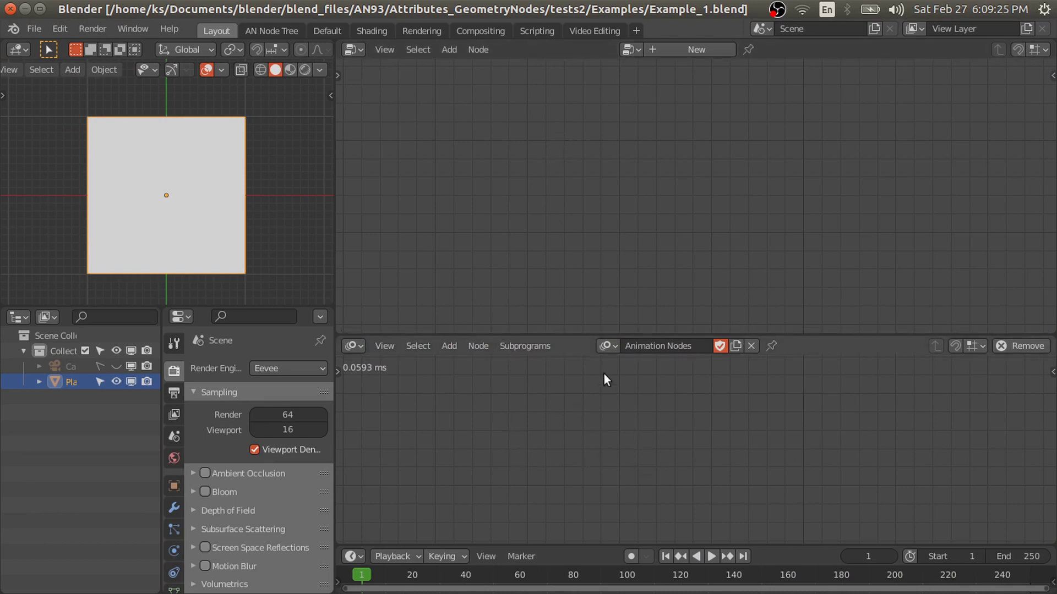
Look at the plane's material in the Shading workspace and create a new geometry node tree in the Layout workspace.
left_click(375, 31)
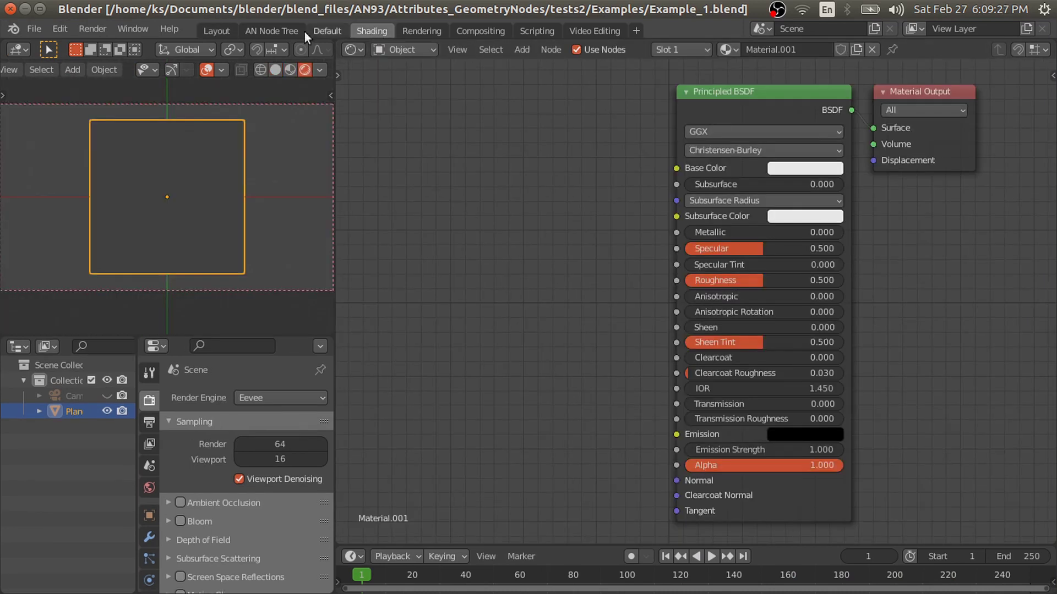
left_click(209, 32)
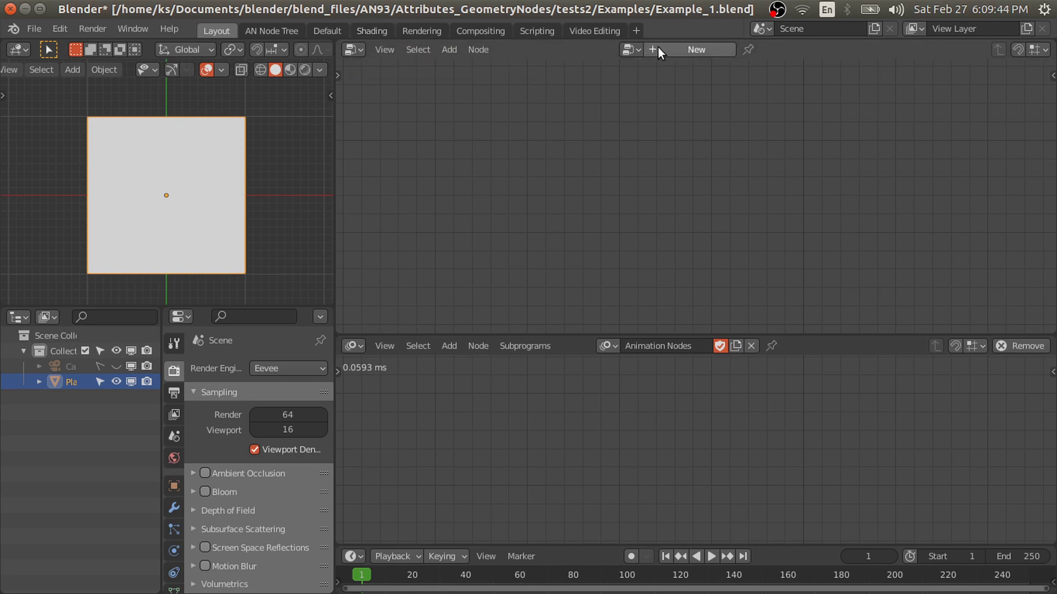
left_click(685, 49)
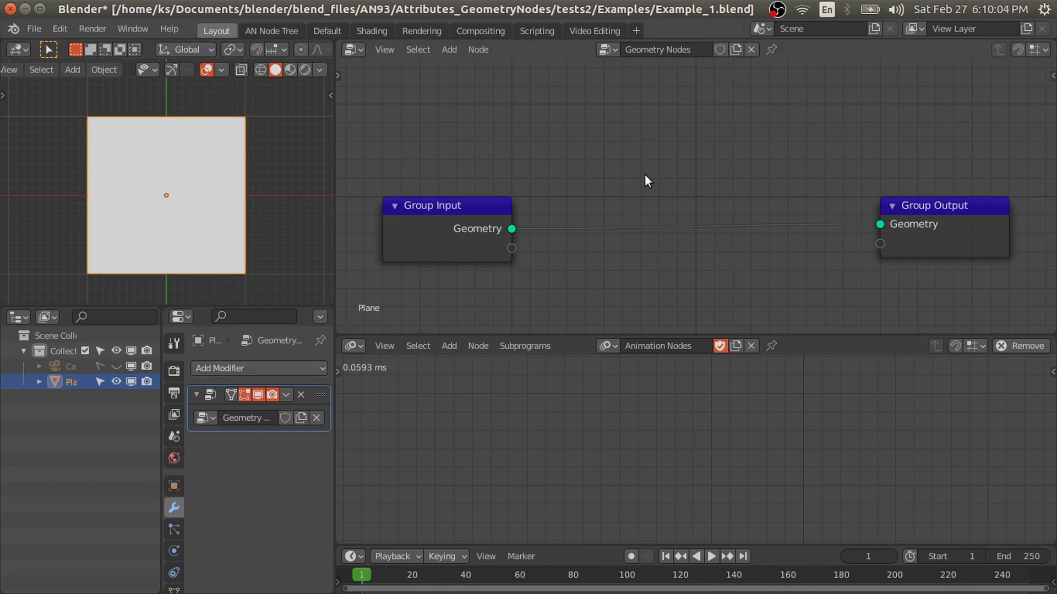
Insert an Attribute Randomize node between Group Input and Group Output and name its attribute Rand.
middle_click_drag(665, 176, 665, 120)
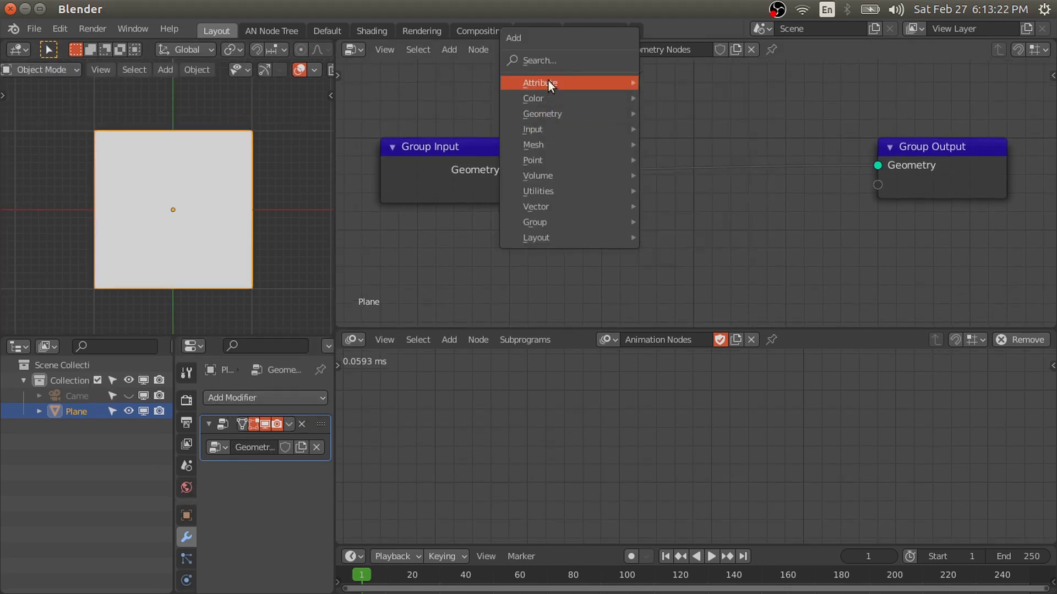
mouse_move(595, 84)
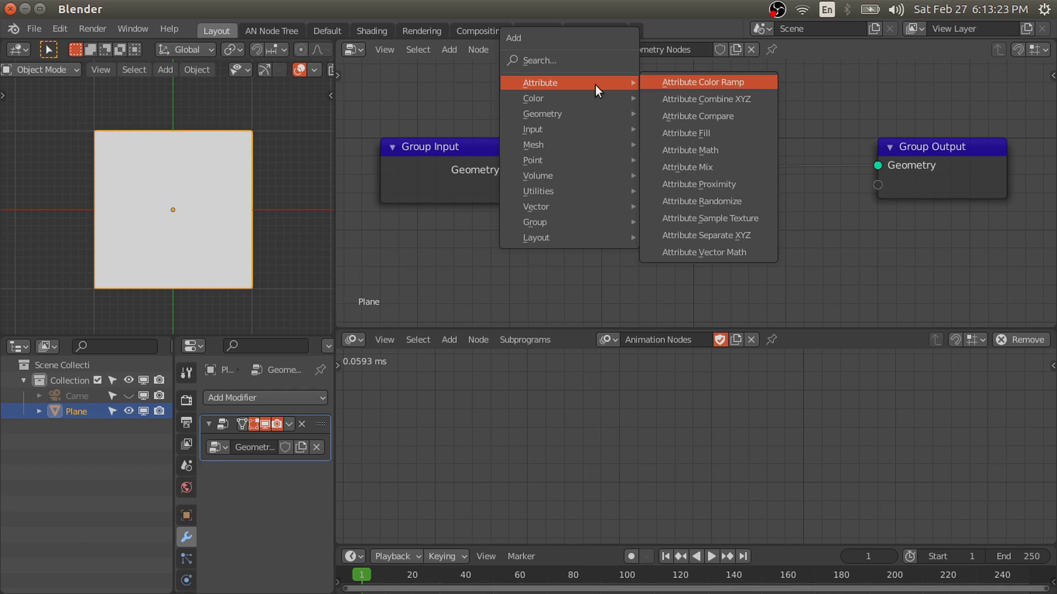
left_click(718, 202)
left_click(583, 126)
middle_click_drag(600, 134, 580, 112)
left_click_drag(600, 113, 546, 129)
left_click_drag(917, 138, 738, 141)
left_click(489, 131)
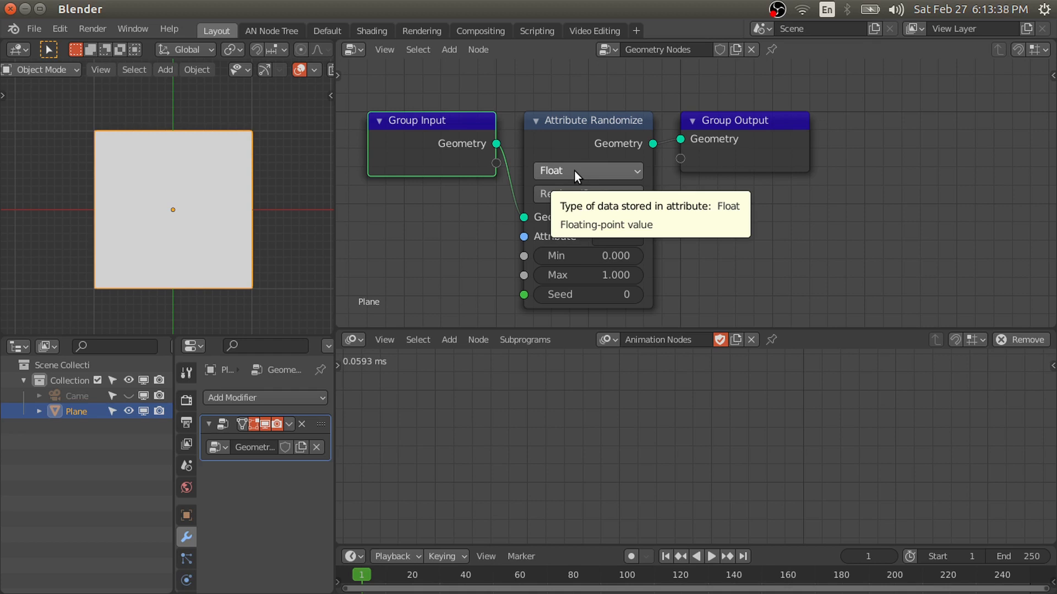
middle_click_drag(595, 145, 614, 110)
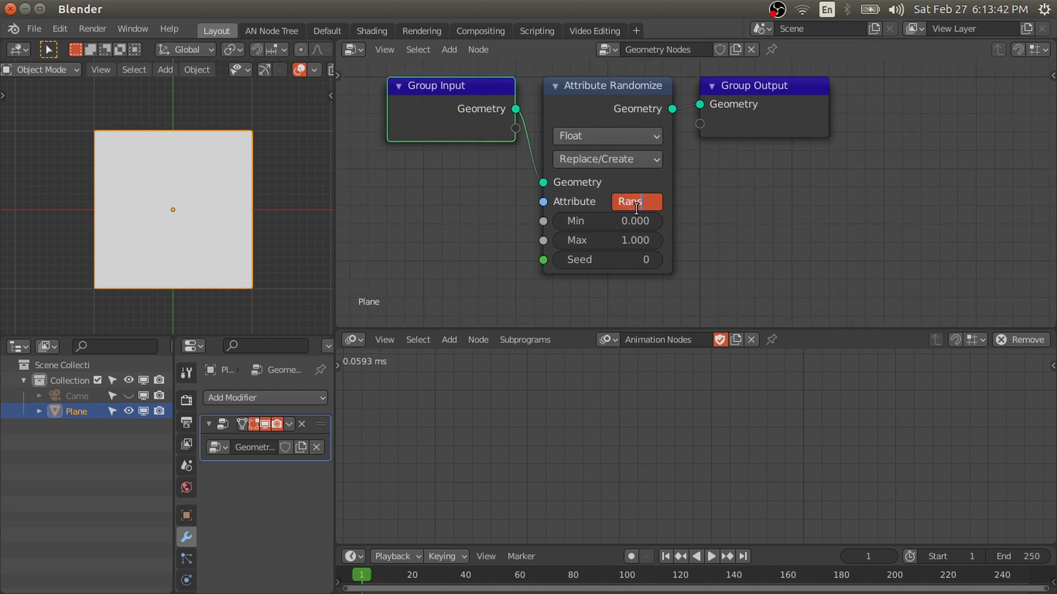
middle_click_drag(660, 266, 662, 270)
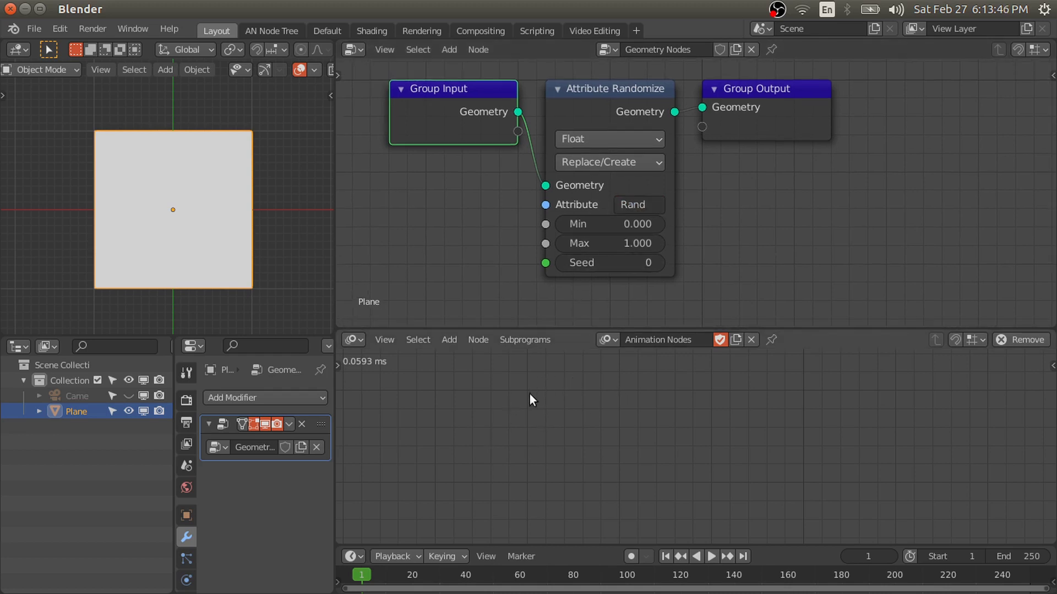
Add a Get Custom Attribute node to the Animation Nodes tree and assign Plane as its object.
key("shift+a")
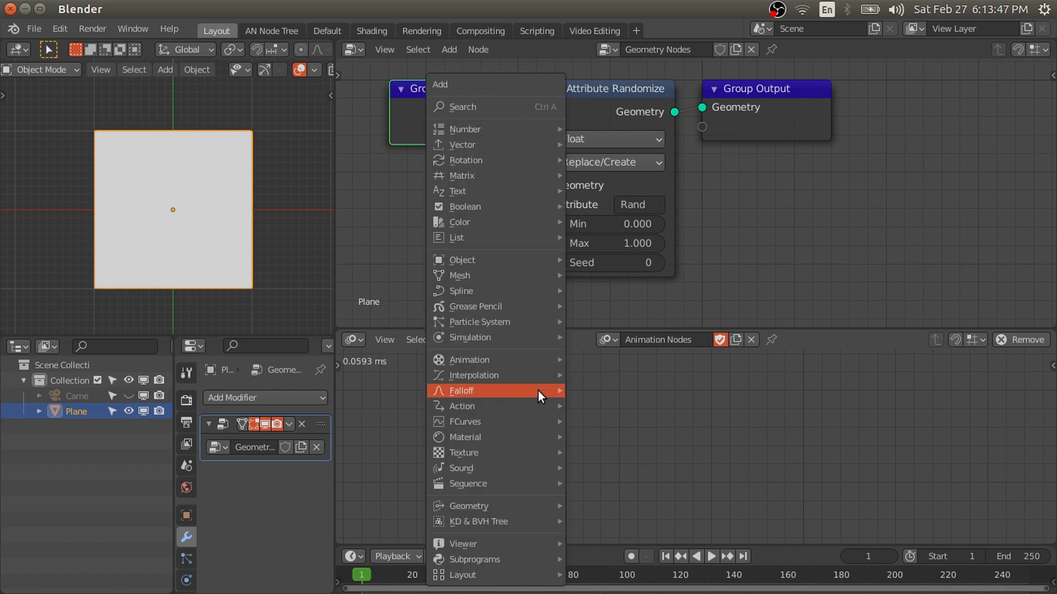
mouse_move(453, 256)
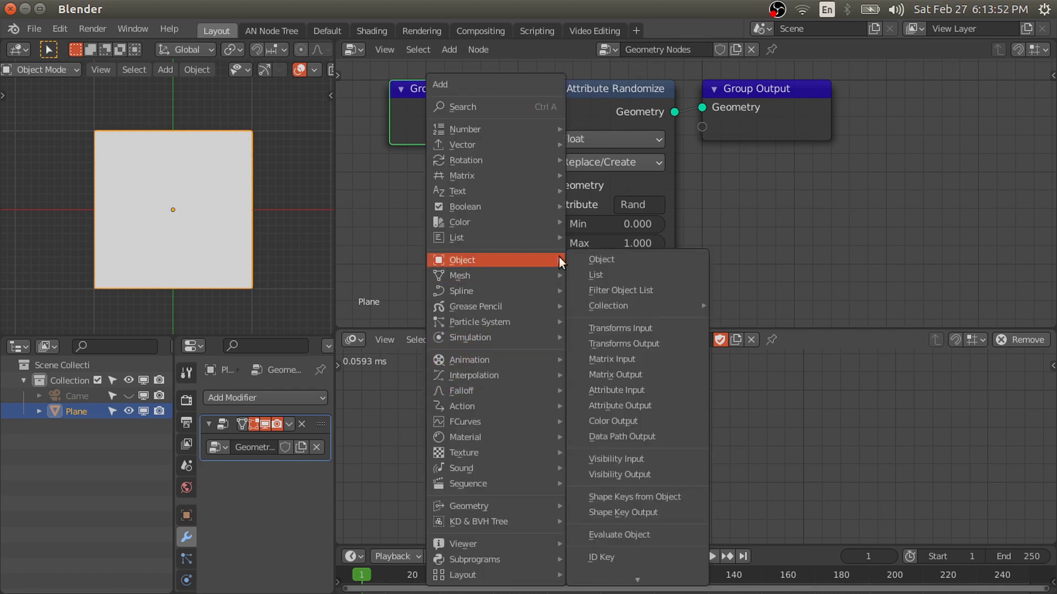
mouse_move(625, 580)
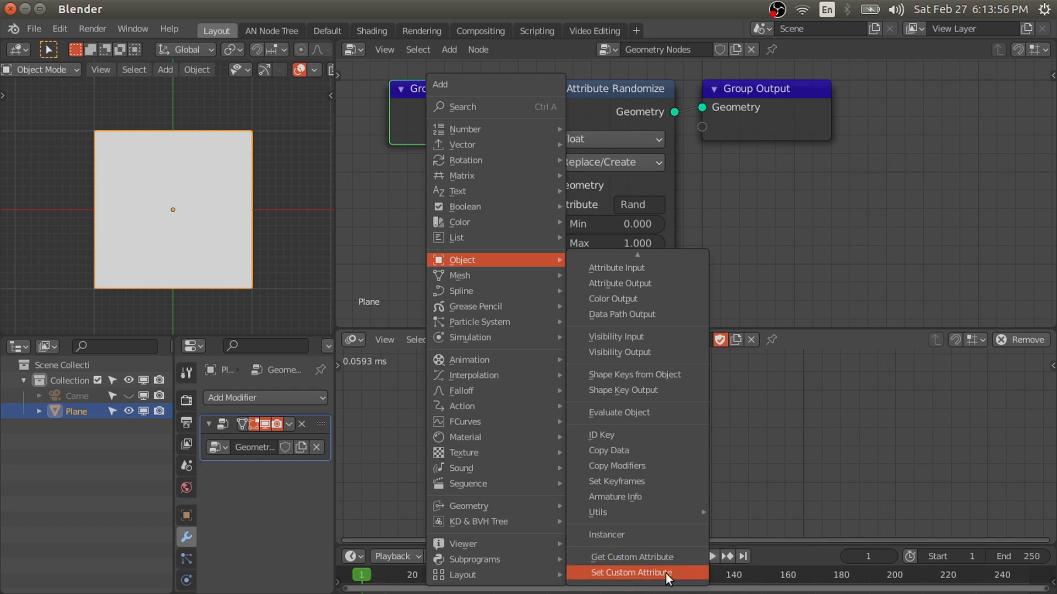
left_click(636, 555)
scroll(486, 381, "up", 2)
middle_click_drag(487, 381, 490, 349)
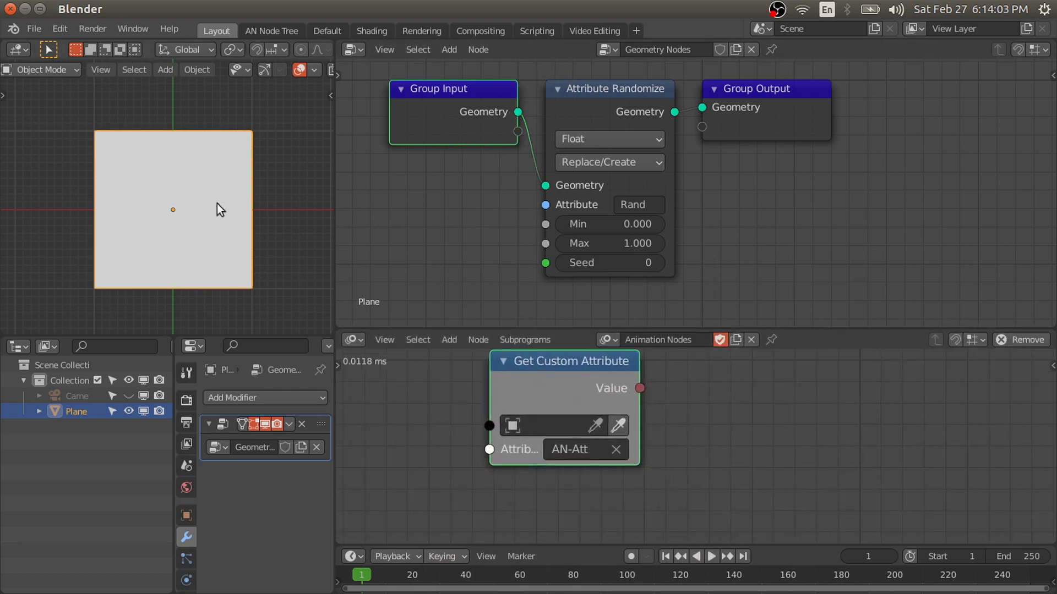
left_click(609, 432)
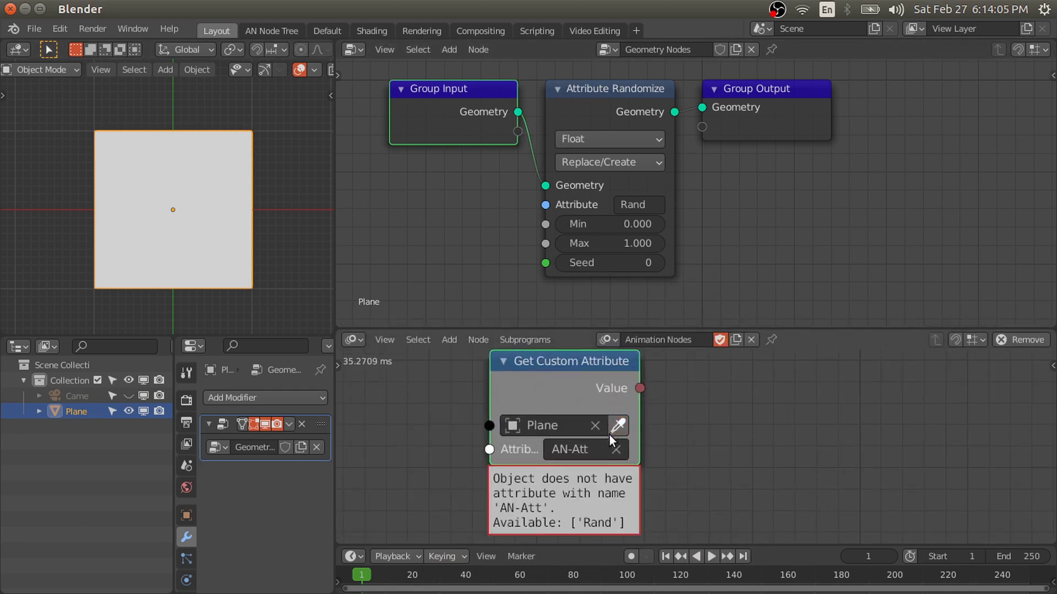
Set the attribute name of the Get Custom Attribute node to Rand.
scroll(578, 441, "down", 2)
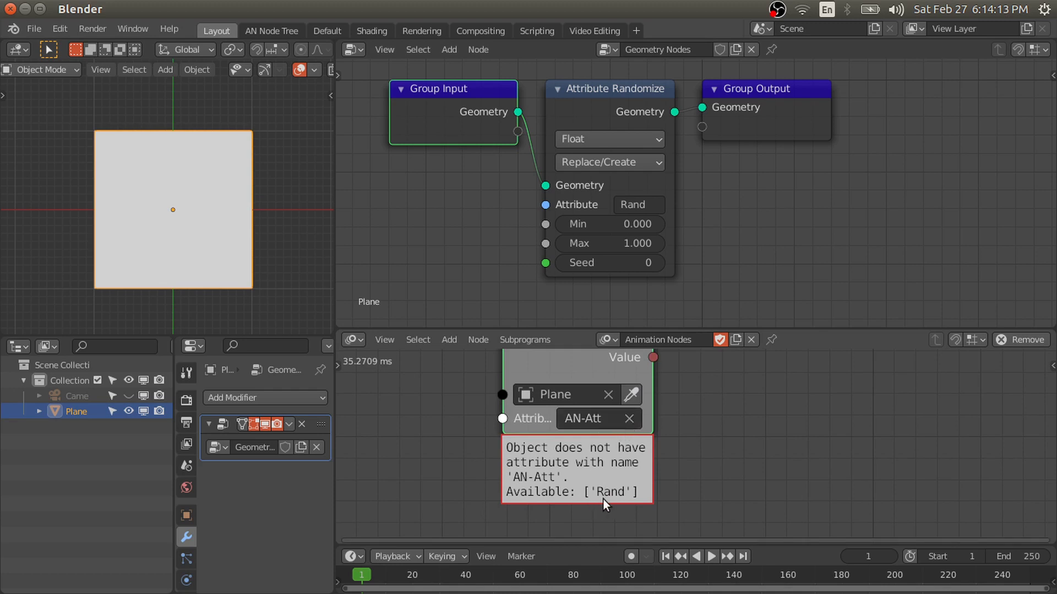
left_click(628, 419)
left_click(605, 417)
type("Rand")
key("Return")
Connect a Viewer node to the Value output of Get Custom Attribute and place it beside that node.
key("w")
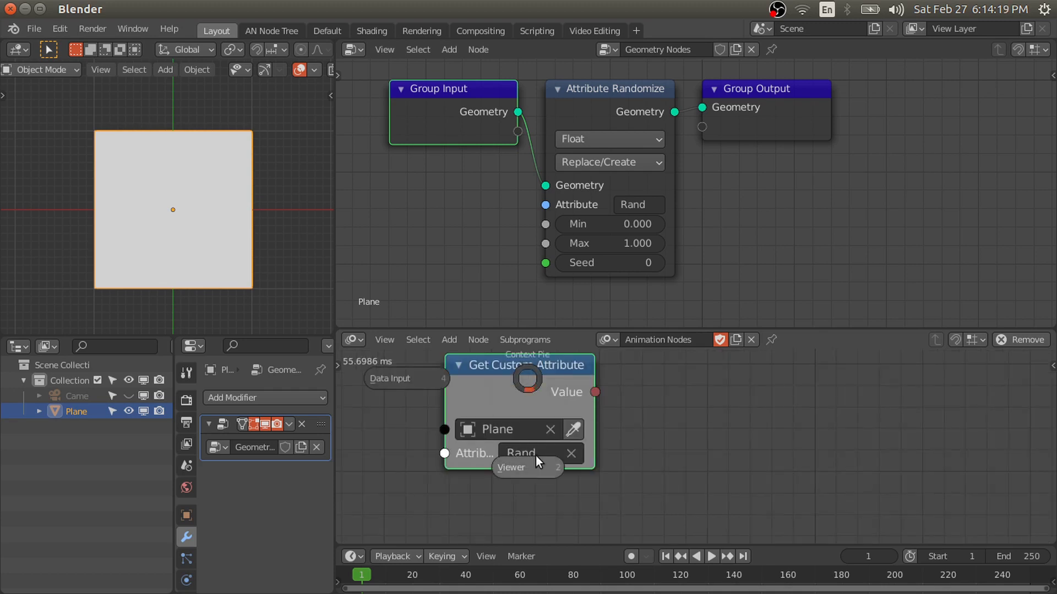
left_click(536, 456)
left_click(725, 398)
scroll(729, 395, "down", 1)
middle_click_drag(729, 395, 755, 391)
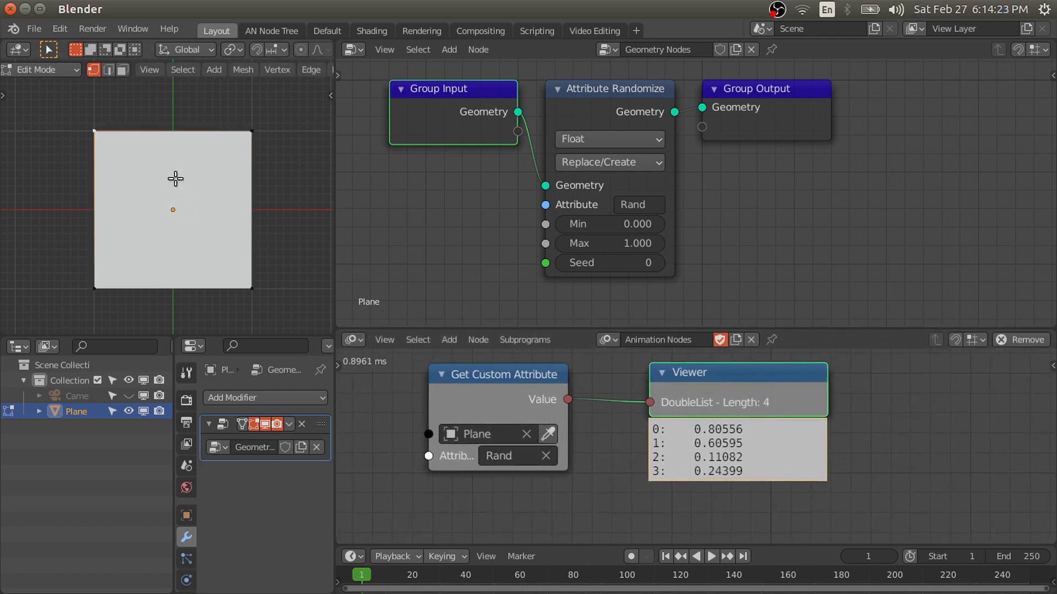
Show the plane in wireframe, check its vertices in Edit Mode, and move the Viewer node farther from Get Custom Attribute.
key("ctrl+Tab")
left_click(78, 232)
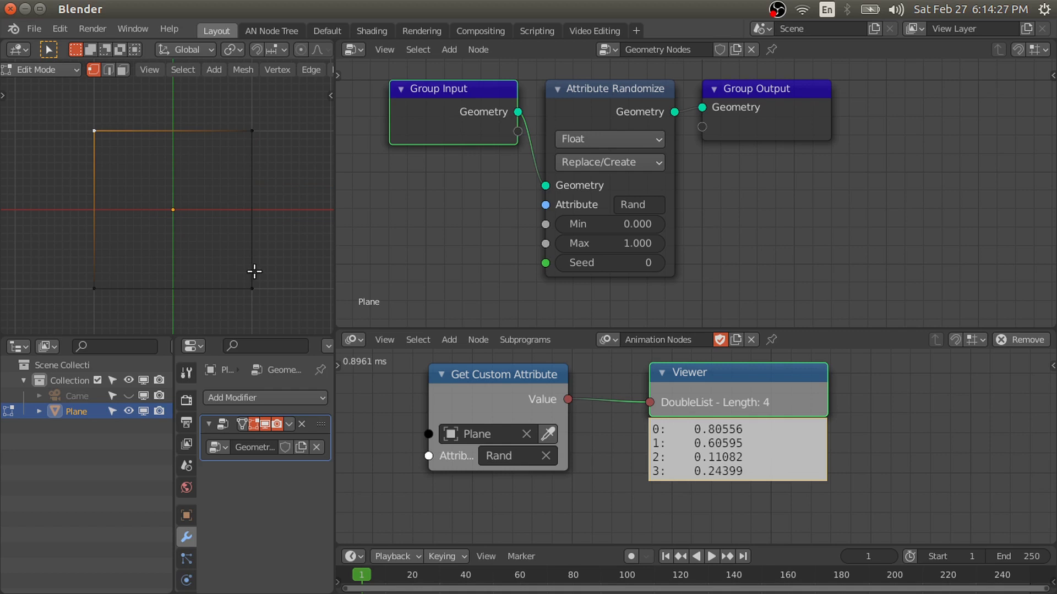
key("Tab")
left_click_drag(690, 404, 797, 404)
middle_click_drag(798, 403, 748, 394)
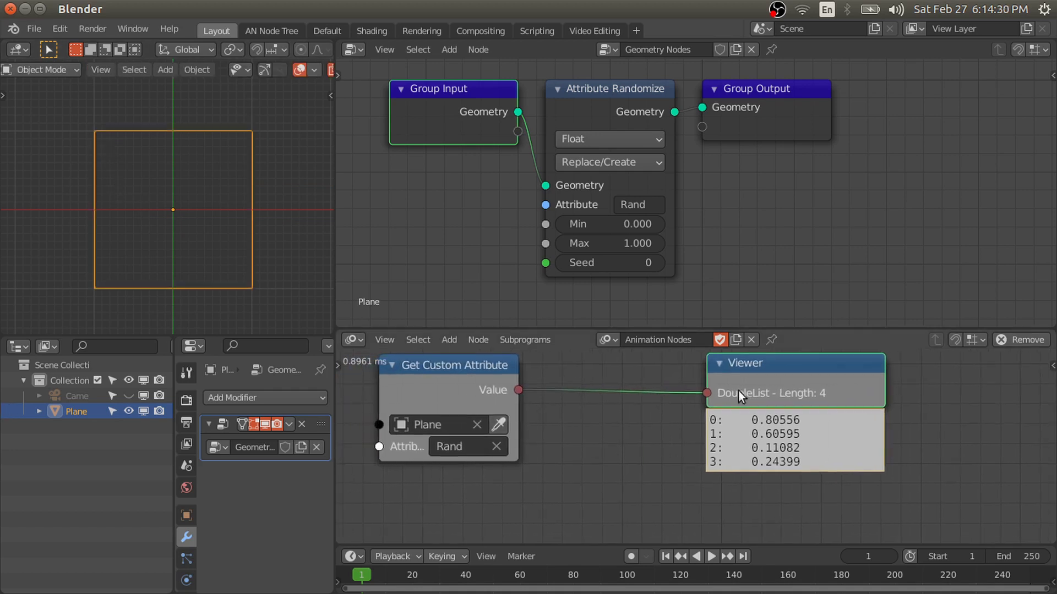
Set the Attribute Randomize seed to 127 and turn on Always for the Animation Nodes auto execution.
left_click_drag(602, 262, 682, 262)
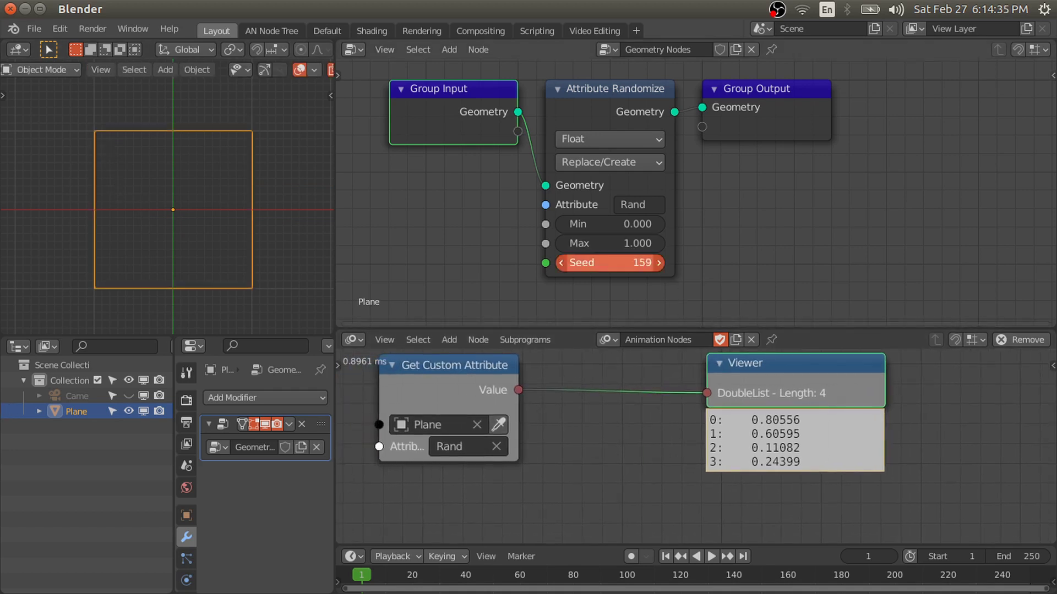
left_click_drag(610, 263, 633, 262)
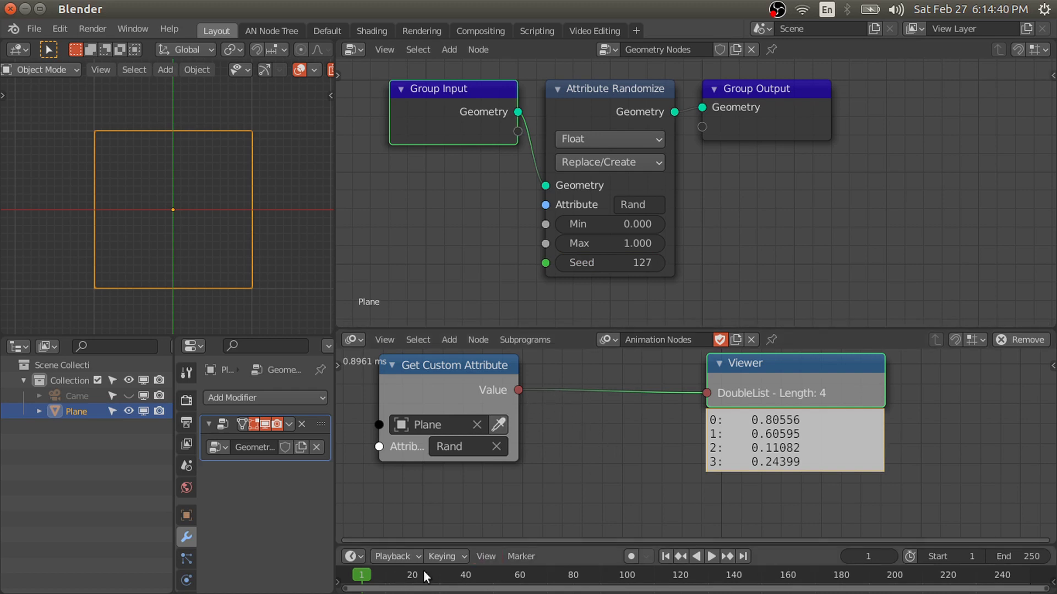
key("n")
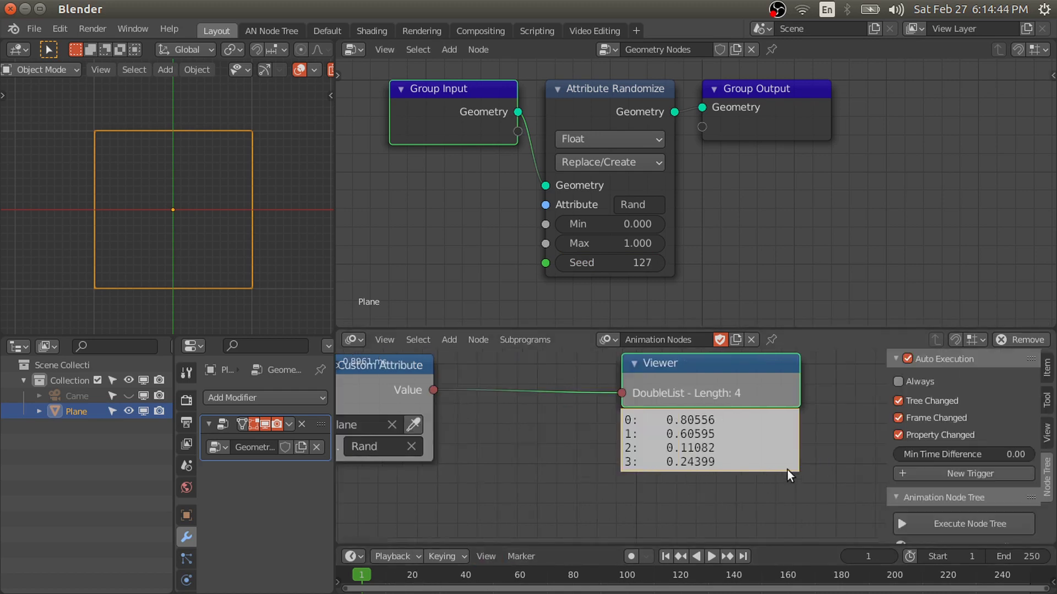
left_click(909, 382)
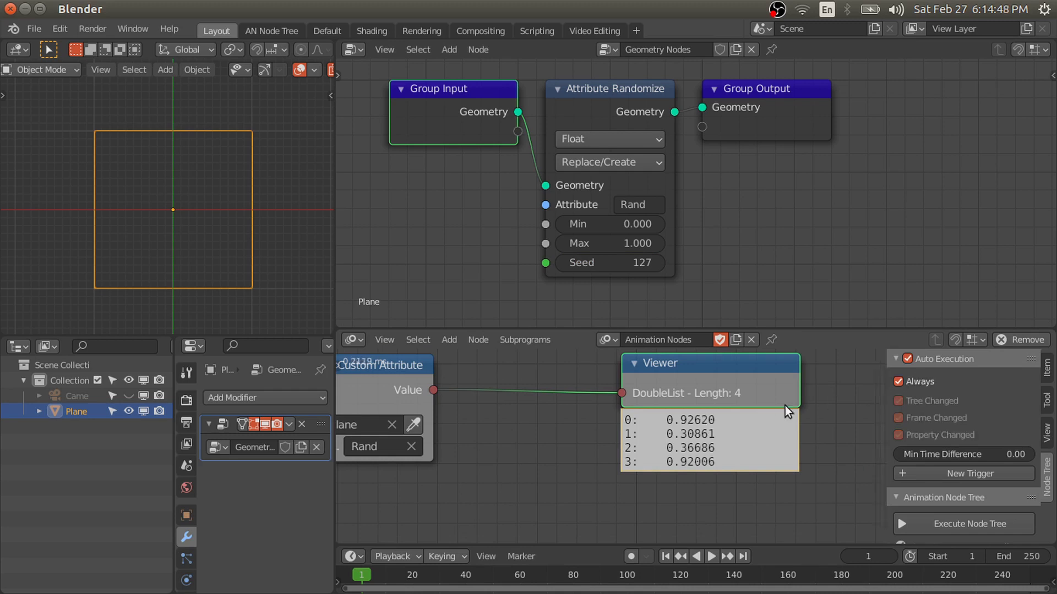
Place the Viewer node below Get Custom Attribute, vary the Attribute Randomize seed and return it to 0.
key("n")
key("n")
key("n")
middle_click_drag(631, 417, 724, 433)
left_click_drag(896, 394, 834, 396)
left_click_drag(610, 263, 810, 263)
left_click_drag(655, 262, 556, 263)
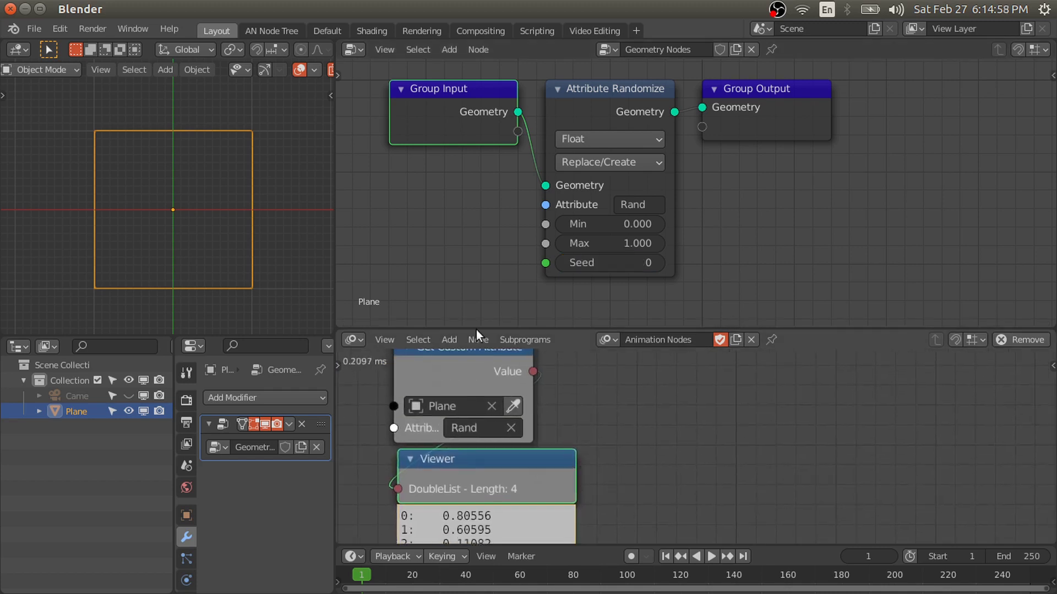
In the Shading workspace, view the plane from above, set the render engine to Cycles and create a new material.
left_click(368, 32)
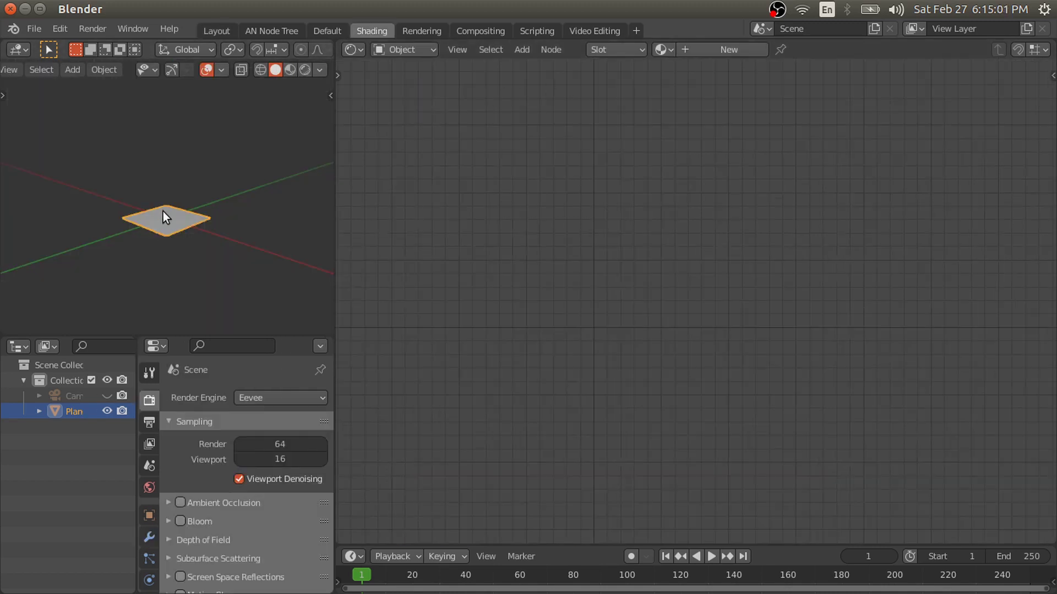
key("KP_7")
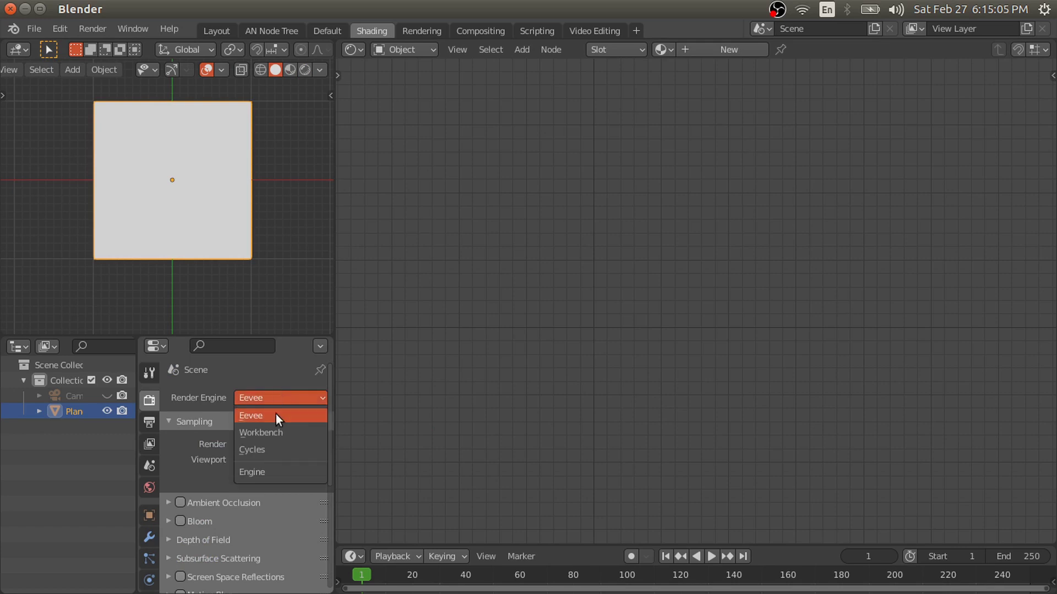
left_click(263, 449)
left_click(682, 52)
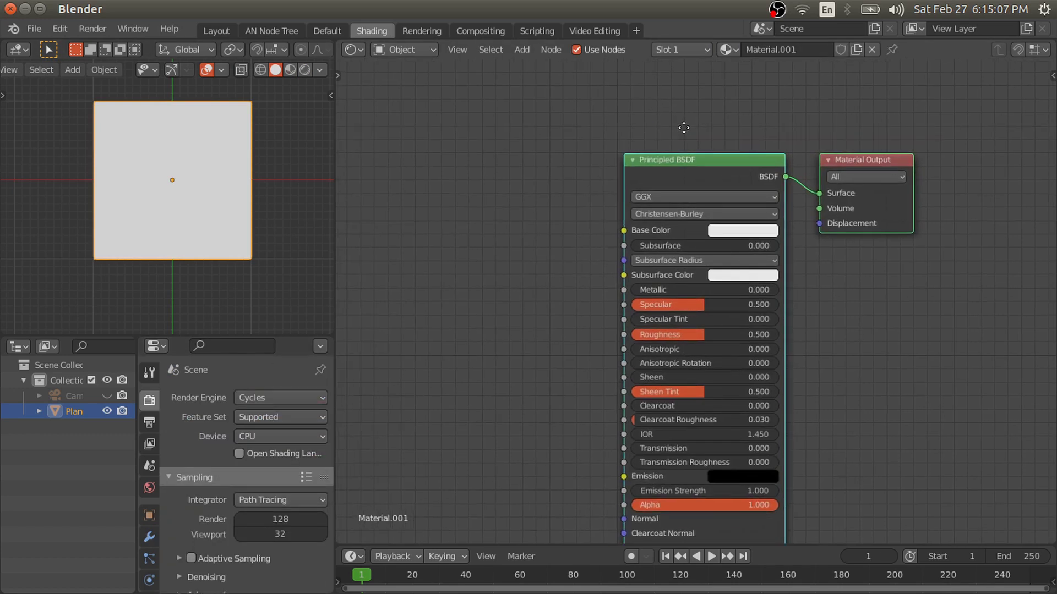
Add an Attribute node named Rand and connect its Fac output to the Base Color of the Principled BSDF.
key("shift+a")
mouse_move(455, 157)
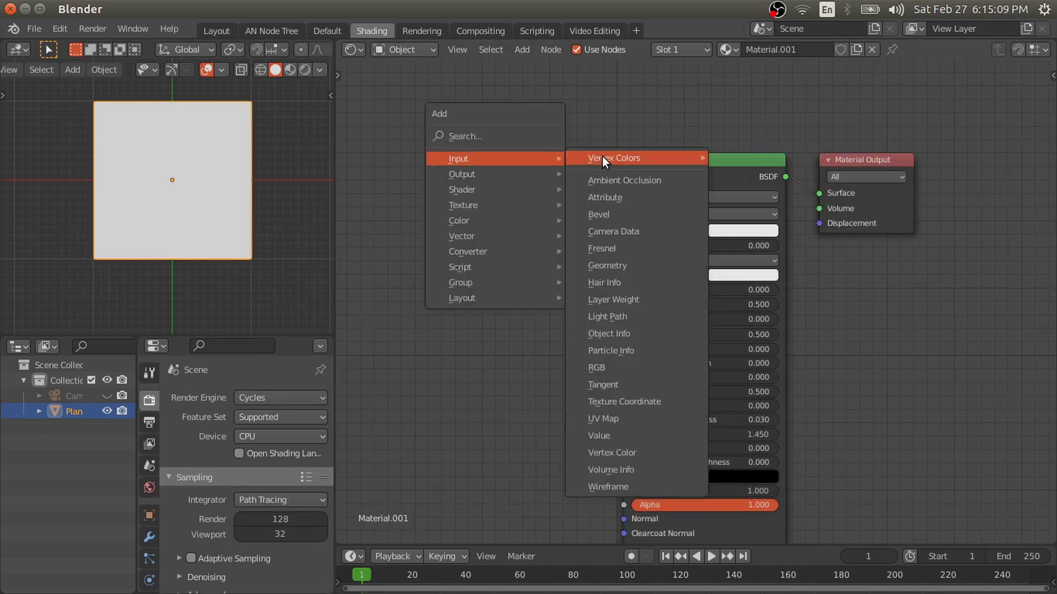
left_click(607, 198)
left_click(494, 159)
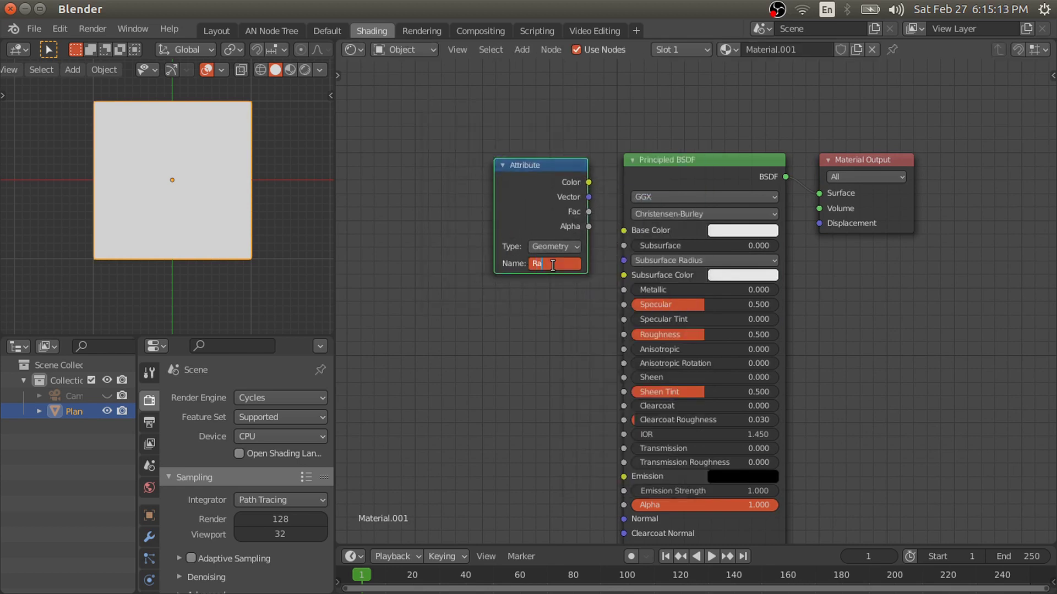
left_click_drag(588, 211, 624, 230)
Show the viewport in rendered shading and subdivide the plane several times in Edit Mode.
key("z")
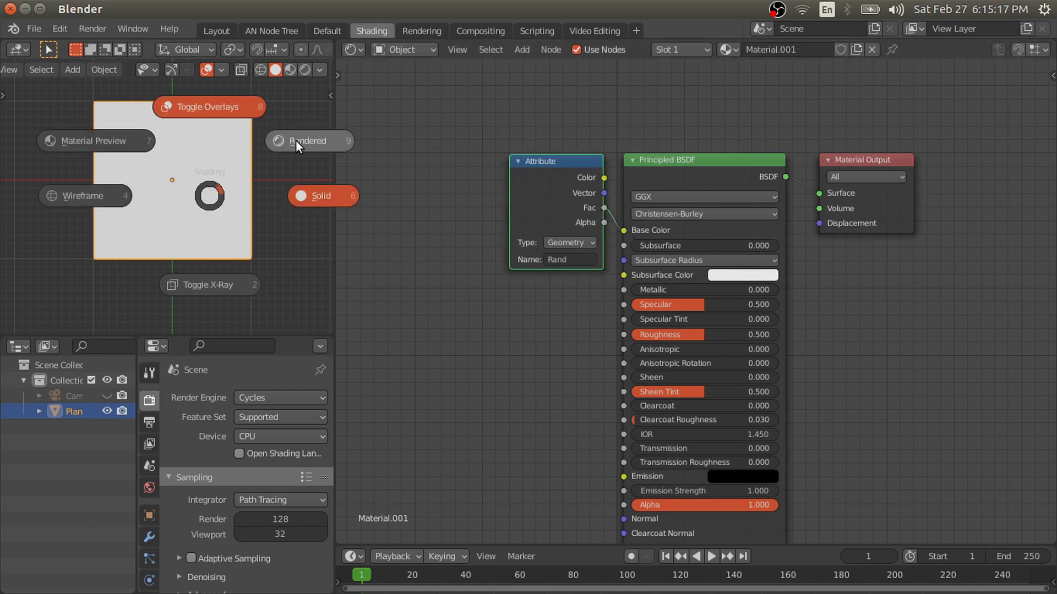
left_click(296, 140)
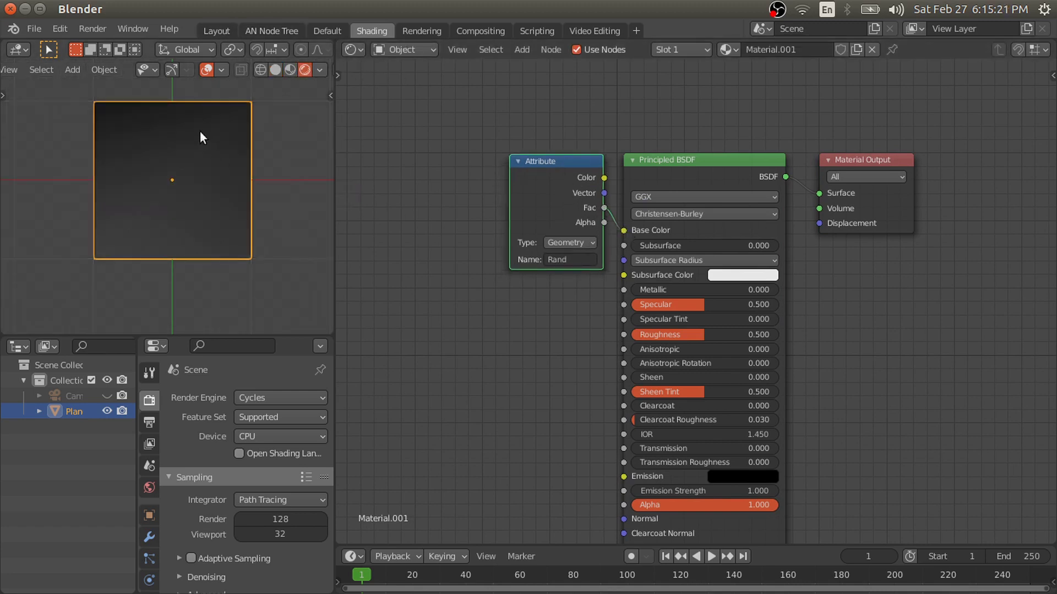
key("Tab")
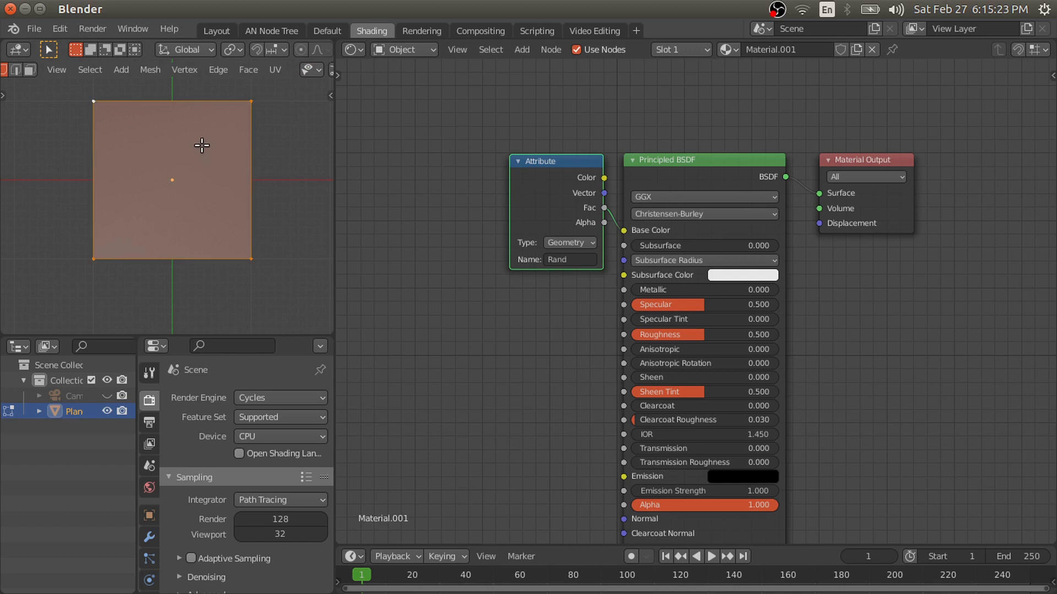
right_click(163, 137)
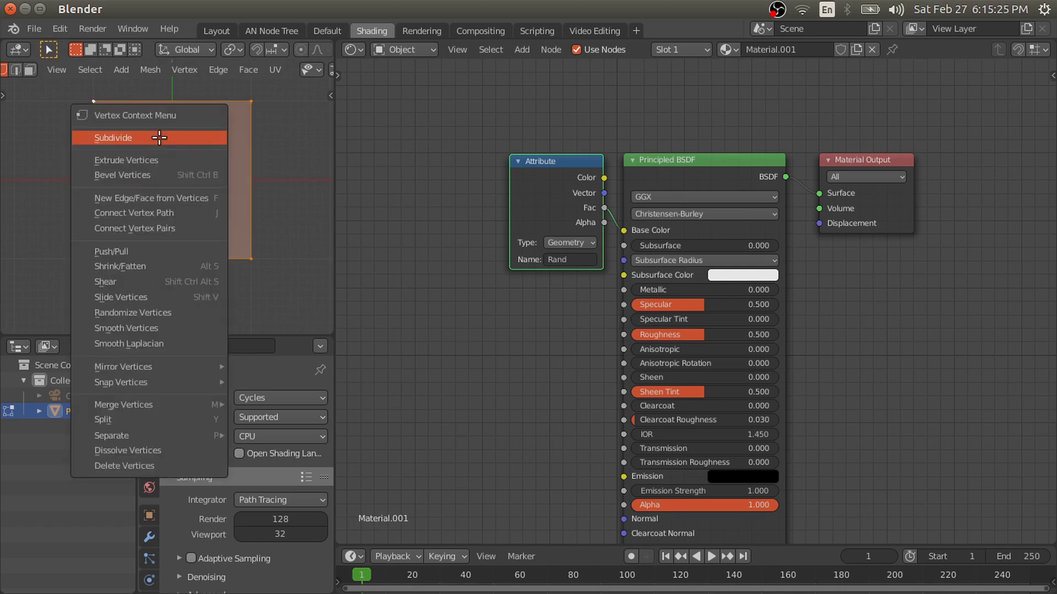
left_click(159, 138)
right_click(159, 138)
left_click(159, 137)
key("Tab")
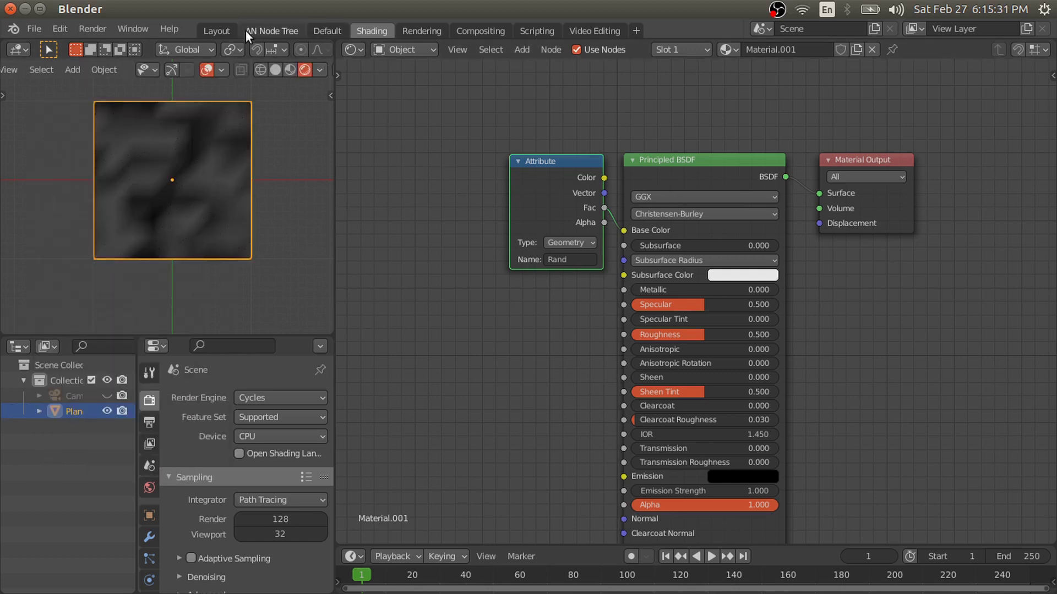
In the Layout workspace, play the animation, set the Attribute Randomize seed to 677 and stop playback.
left_click(223, 32)
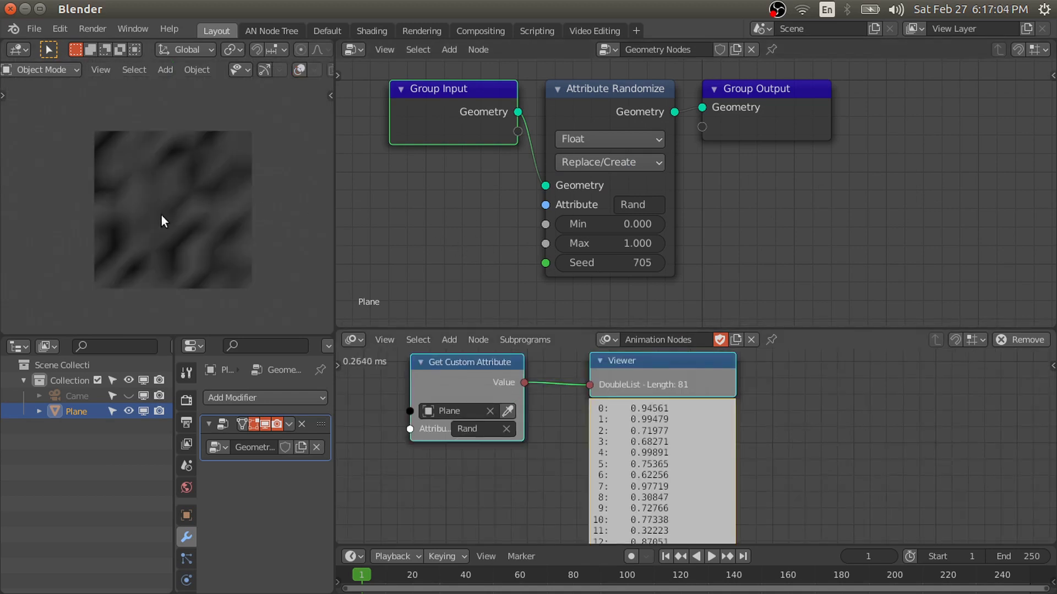
mouse_move(608, 264)
left_mouse_down()
mouse_move(553, 263)
mouse_move(613, 263)
left_mouse_up()
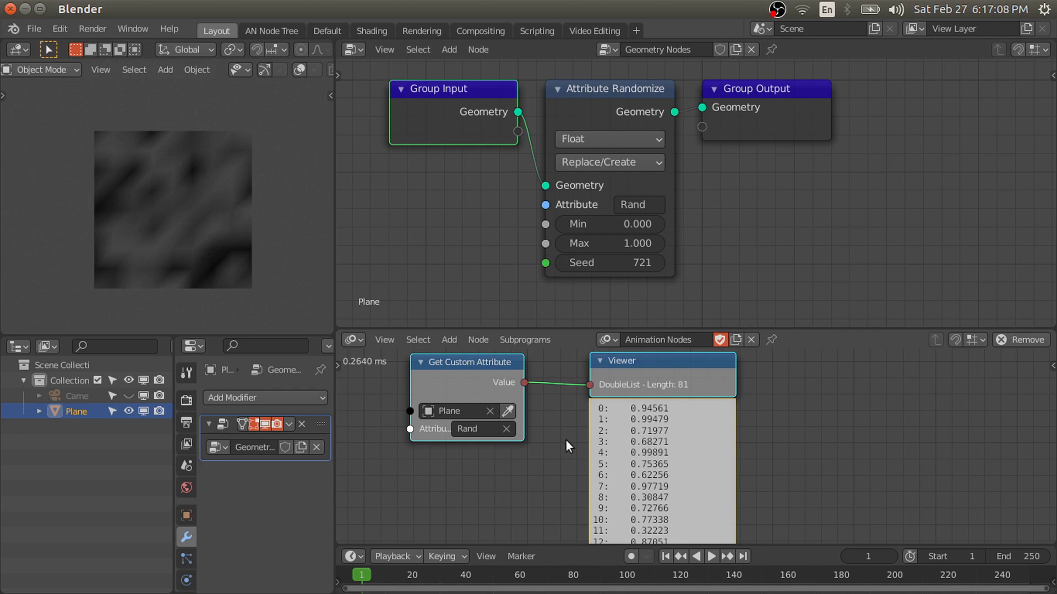
mouse_move(648, 385)
left_mouse_down()
mouse_move(619, 393)
mouse_move(636, 396)
left_mouse_up()
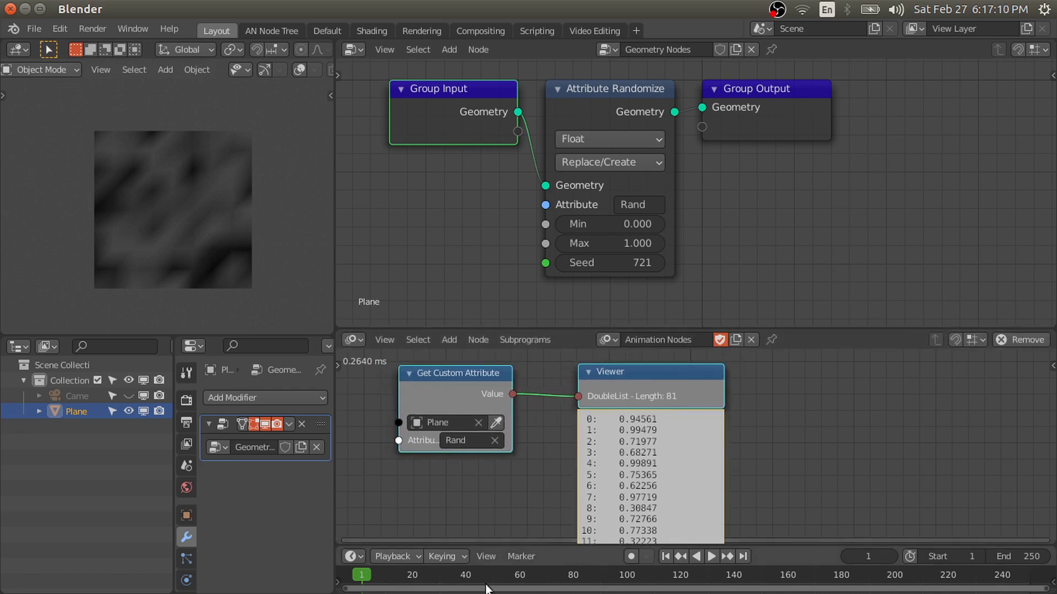
left_click(711, 556)
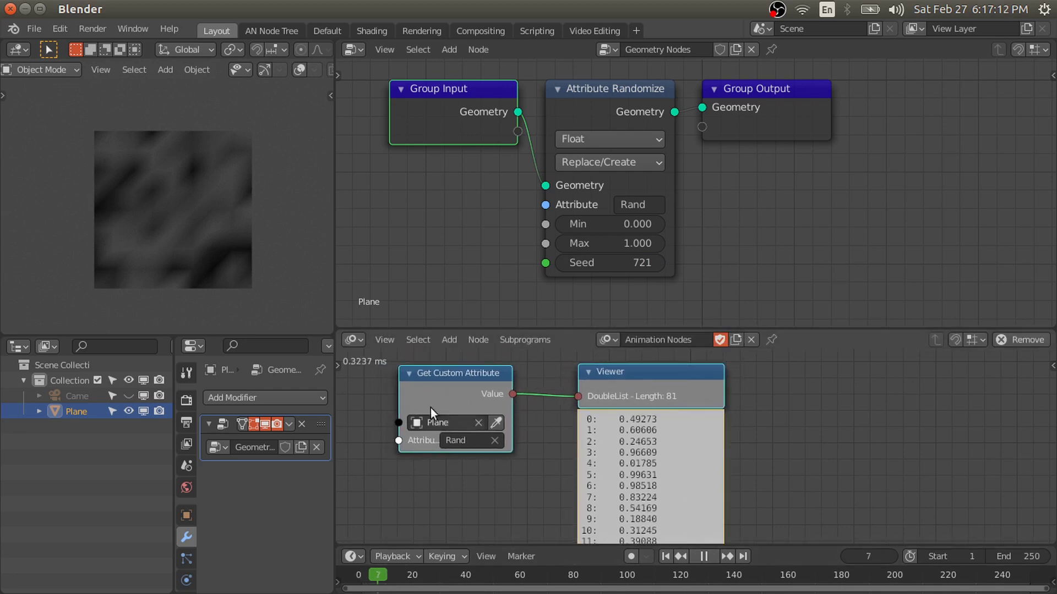
left_click_drag(577, 263, 504, 263)
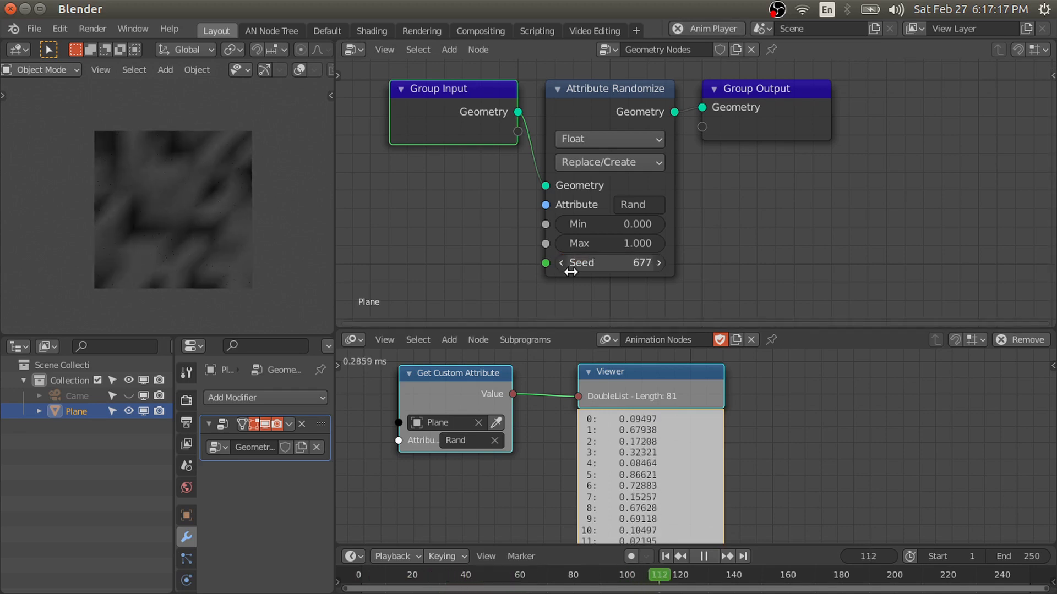
key("space")
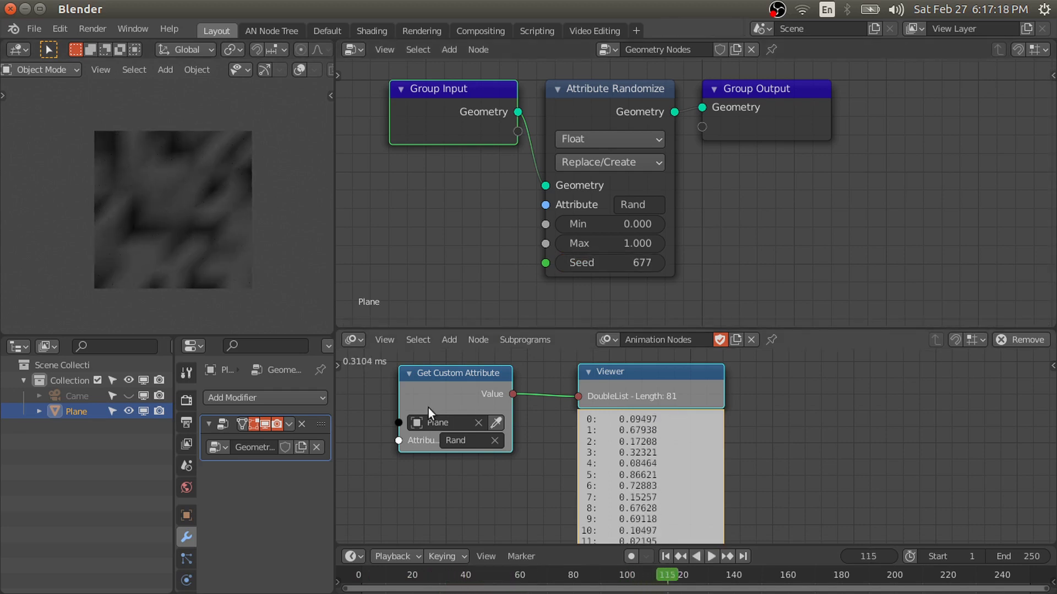
Add a Set Custom Attribute node beside the Viewer node in the Animation Nodes tree.
mouse_move(626, 381)
left_mouse_down()
mouse_move(598, 387)
mouse_move(624, 387)
left_mouse_up()
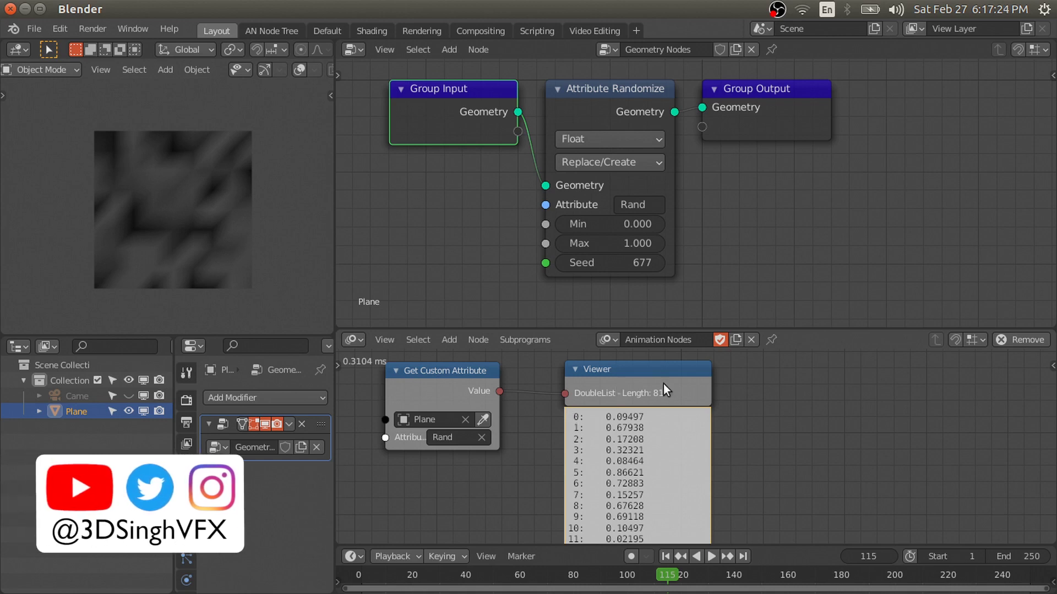
middle_click_drag(720, 395, 630, 413)
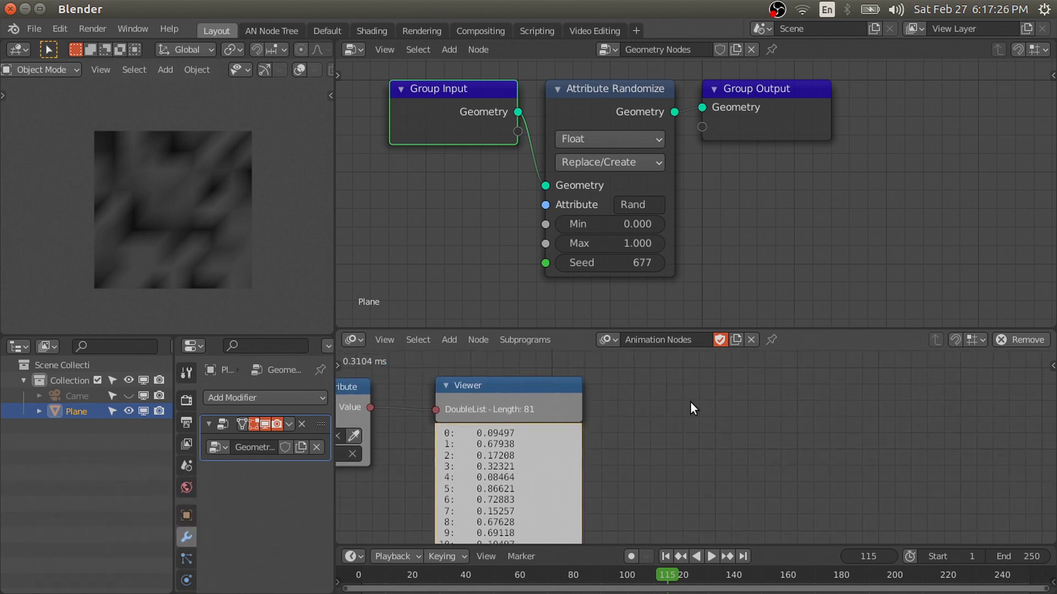
key("shift+a")
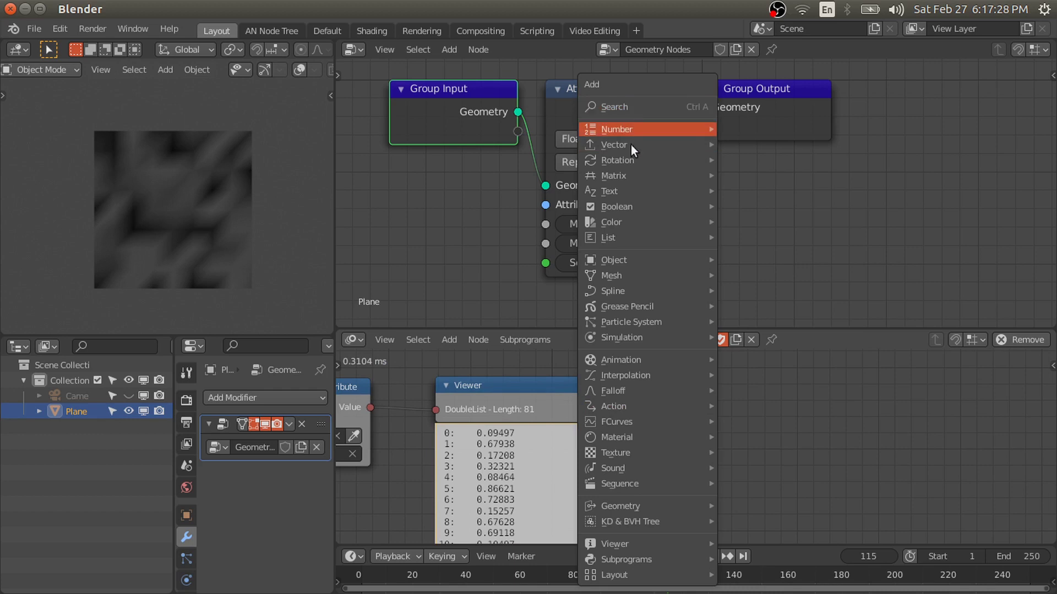
mouse_move(603, 262)
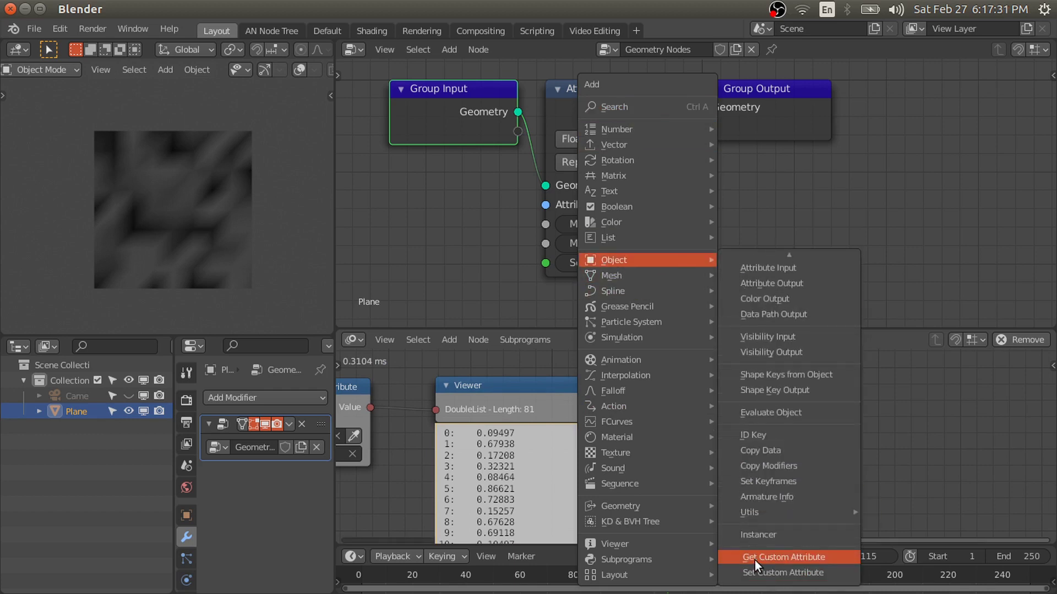
left_click(753, 573)
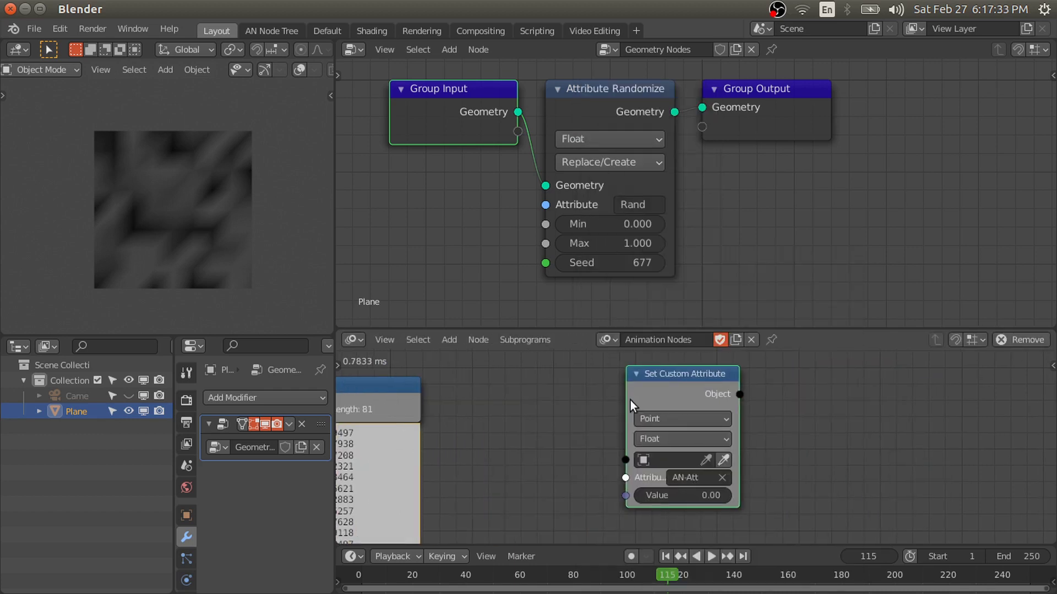
left_click(569, 397)
Switch the viewport to solid shading and assign Plane as the object of the Set Custom Attribute node.
scroll(688, 422, "up", 2)
left_click_drag(725, 360, 725, 371)
key("z")
left_click(352, 250)
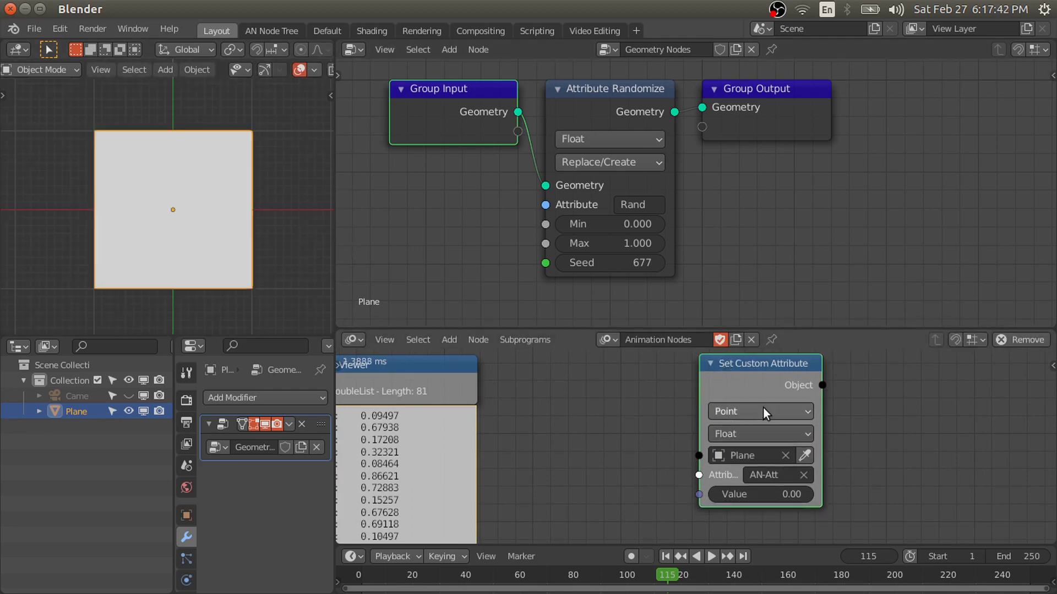
middle_click_drag(763, 408, 672, 414)
Examine the domain and data type options of the Set Custom Attribute node in the maximized node editor.
key("ctrl+space")
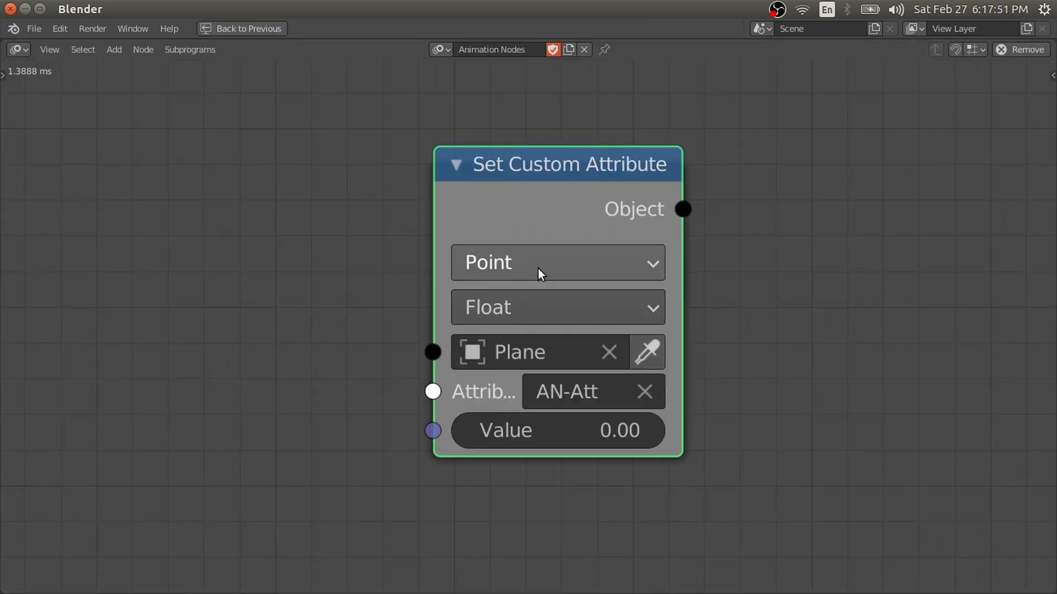
left_click(516, 263)
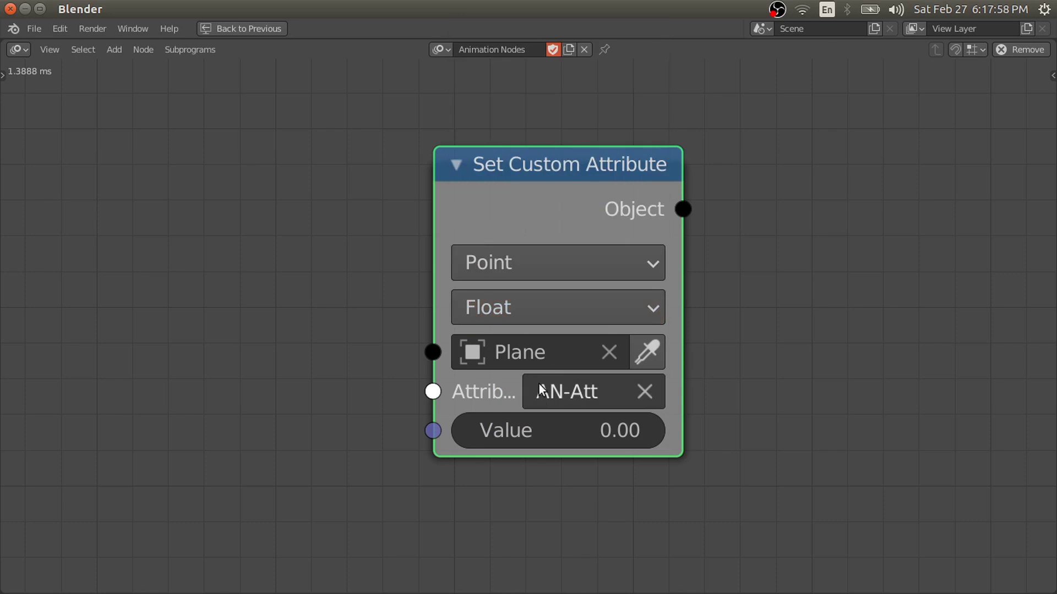
middle_click_drag(564, 330, 558, 367)
left_click(557, 358)
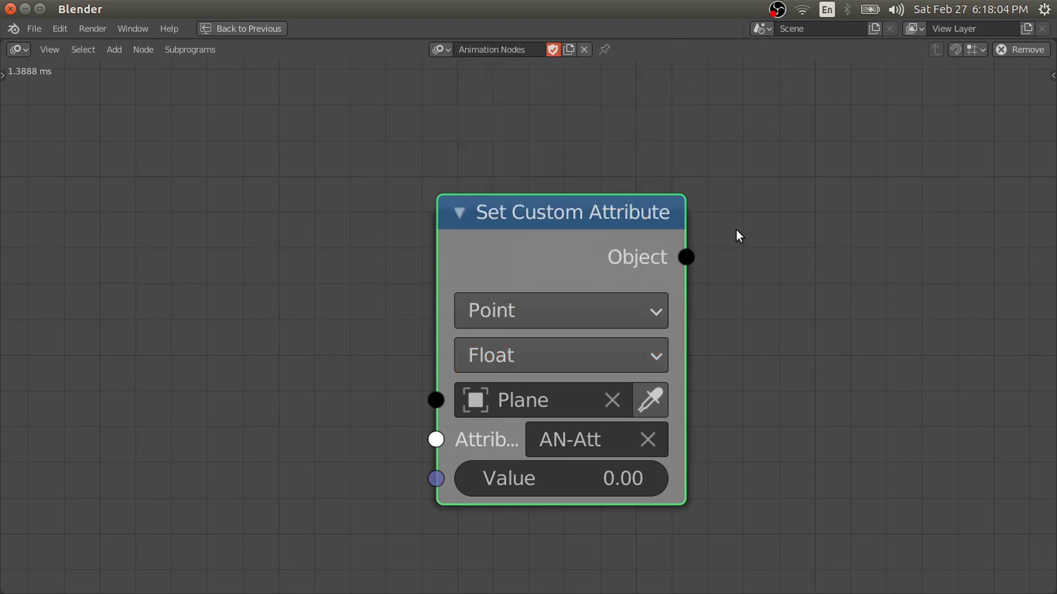
scroll(754, 226, "down", 1)
key("ctrl+space")
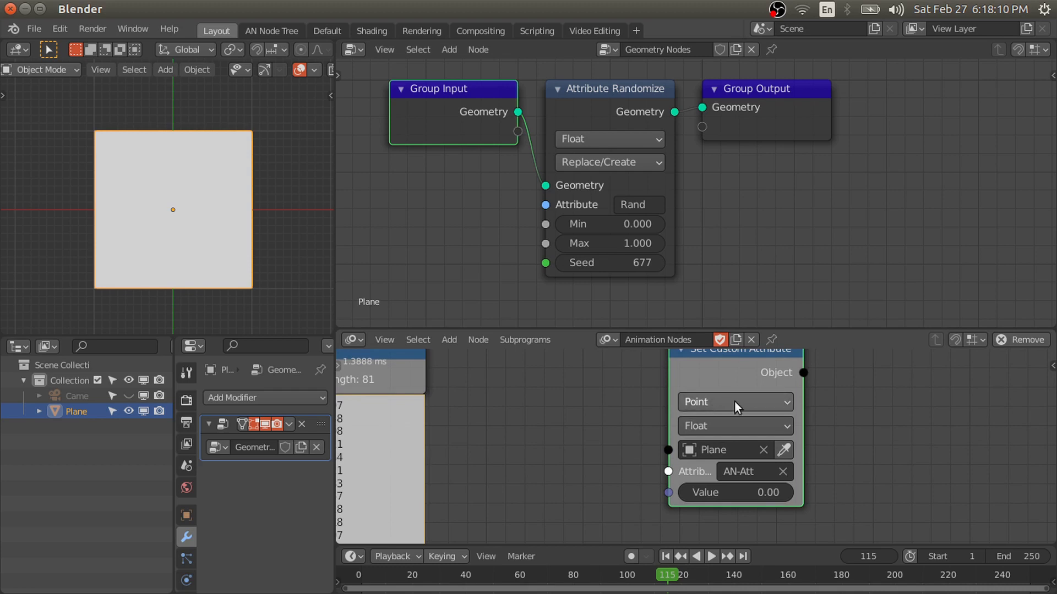
Move Group Output farther from Attribute Randomize to make room and show the plane in rendered shading.
middle_click_drag(734, 401, 687, 412)
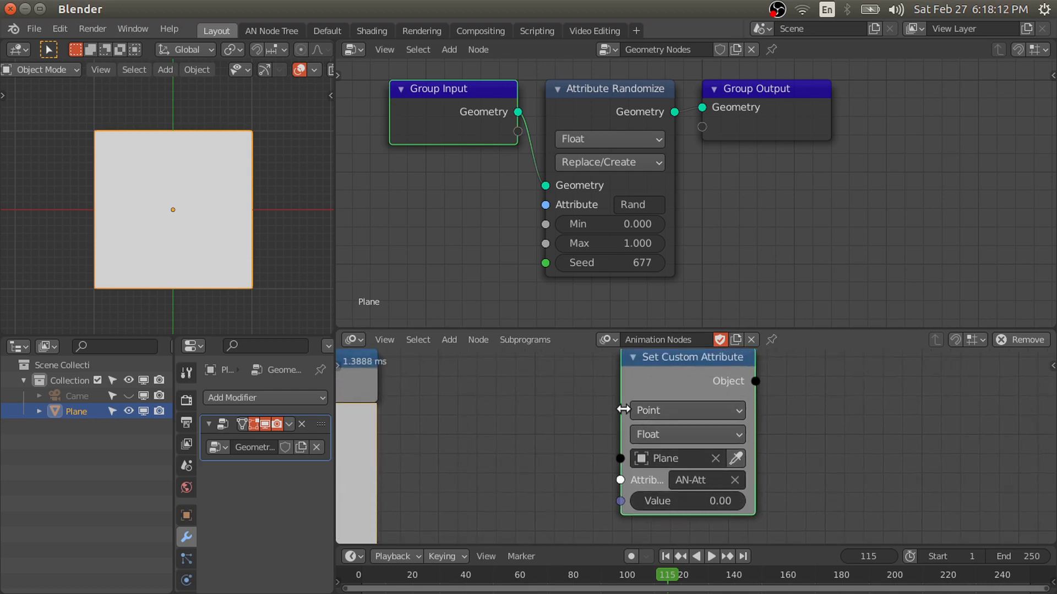
middle_click_drag(709, 110, 644, 116)
left_click_drag(694, 111, 928, 118)
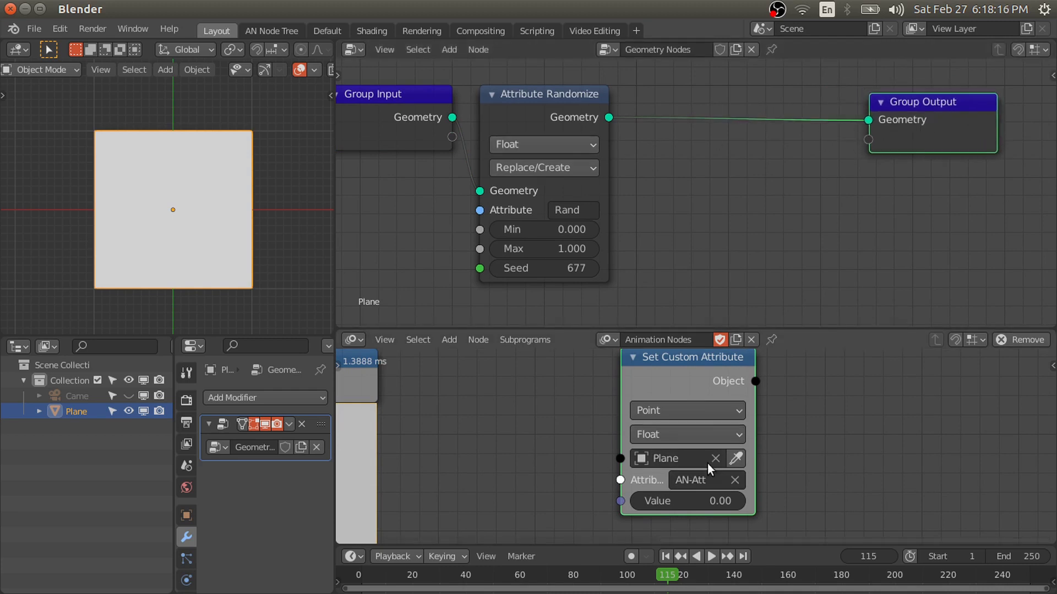
key("z")
left_click(275, 147)
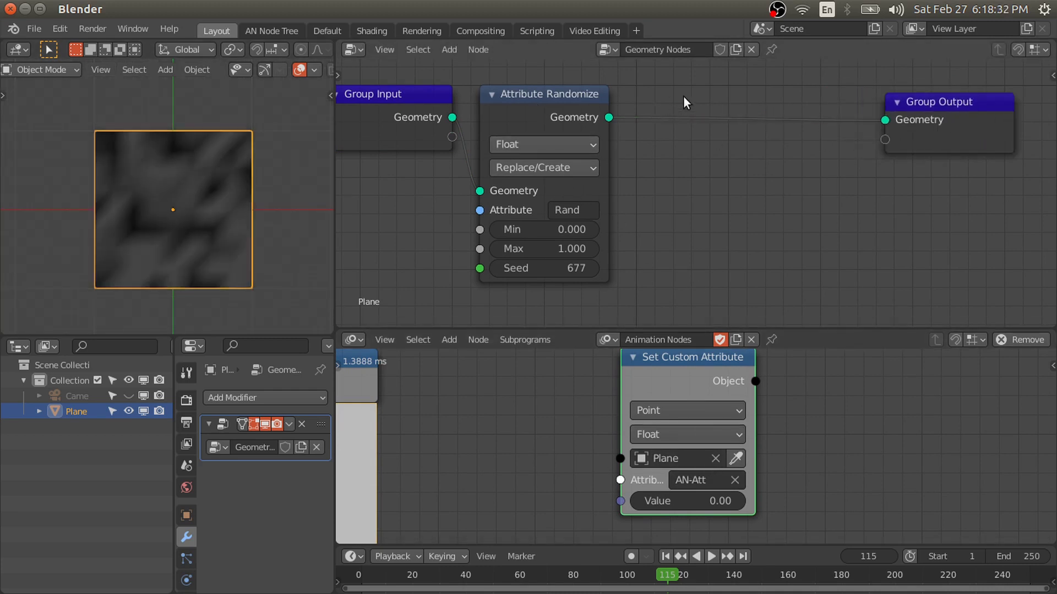
Insert an Attribute Math node between Attribute Randomize and Group Output and set its operation to Multiply.
key("shift+a")
mouse_move(627, 107)
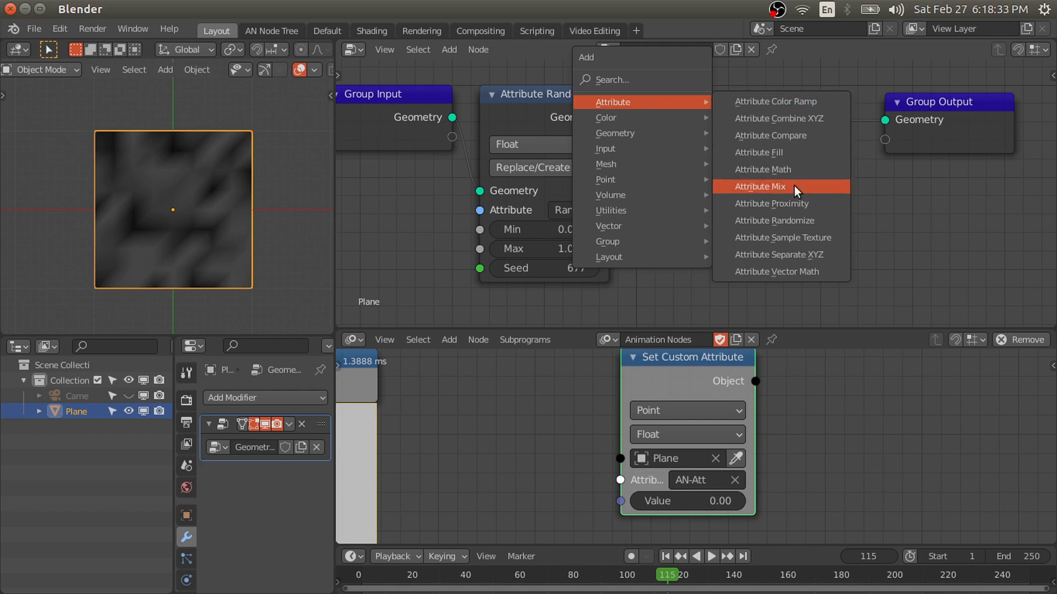
left_click(759, 170)
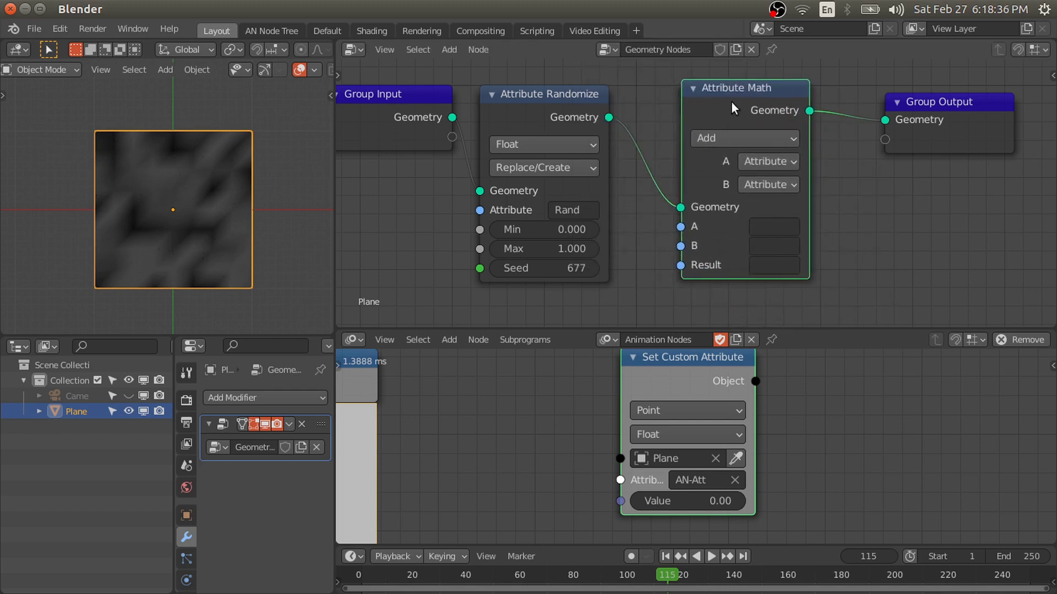
left_click(705, 143)
left_click(705, 143)
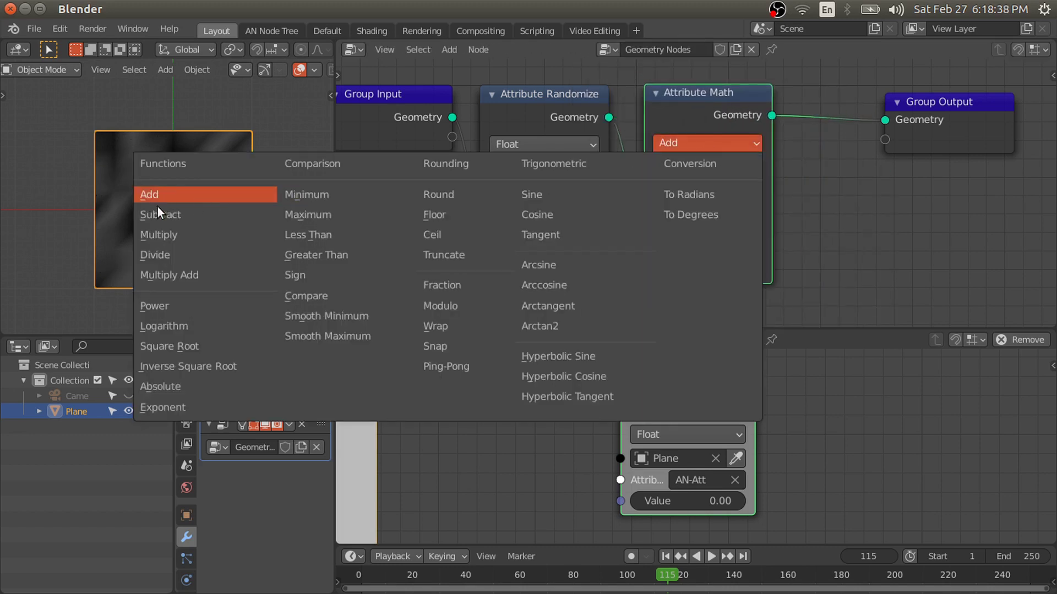
left_click(159, 234)
Set the Attribute Math inputs to Rand for A and AN-Att for B, with Rand as the result.
left_click(721, 234)
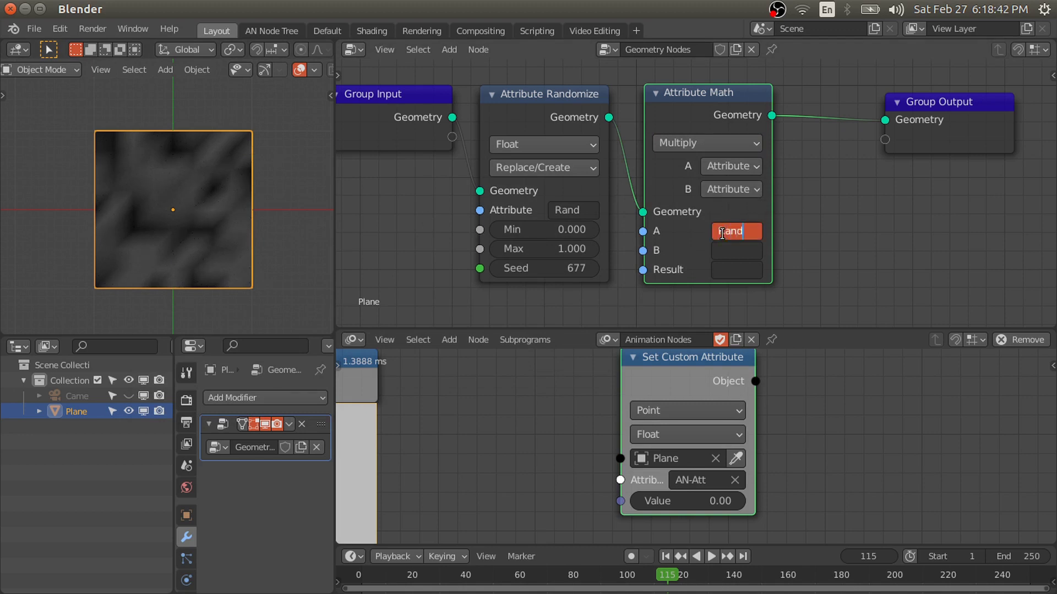
left_click(715, 249)
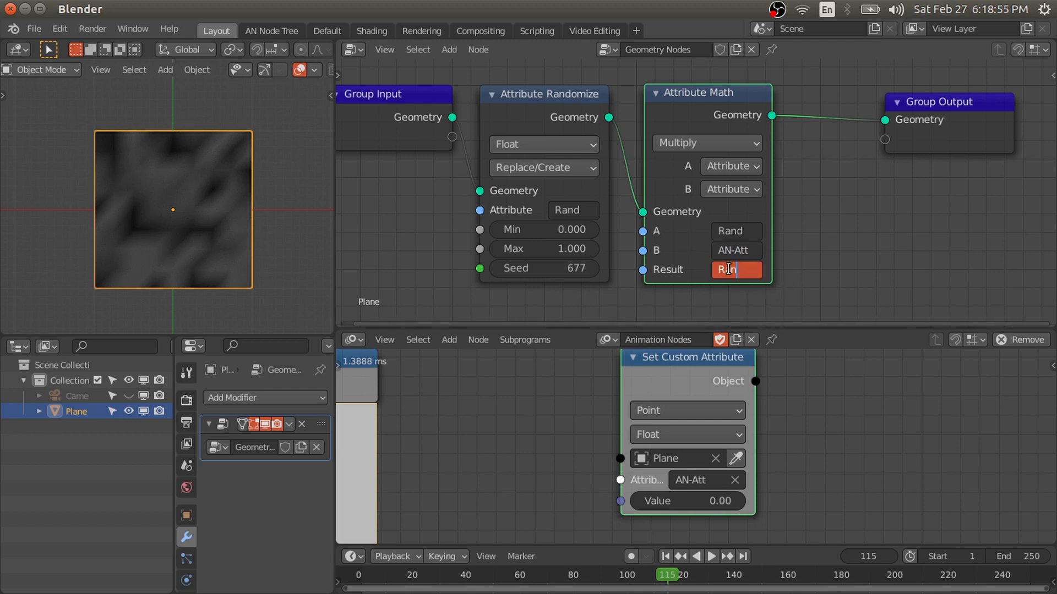
key("Return")
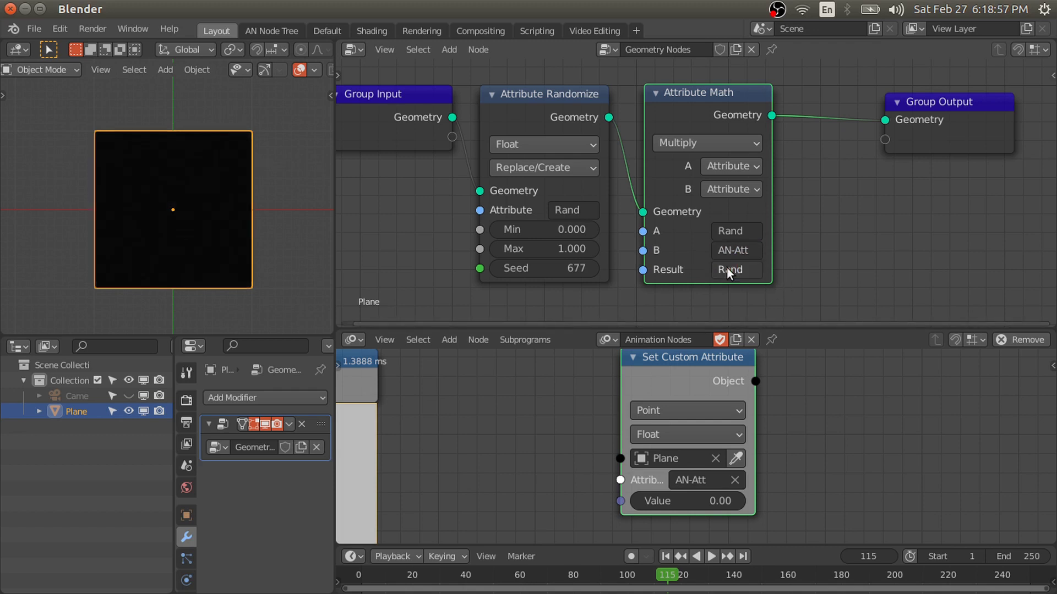
Set the Set Custom Attribute value to 1.00 and place the Viewer node below Get Custom Attribute in the maximized editor.
mouse_move(693, 499)
left_mouse_down()
mouse_move(771, 498)
mouse_move(678, 500)
mouse_move(740, 501)
mouse_move(683, 501)
mouse_move(737, 500)
mouse_move(702, 501)
left_mouse_up()
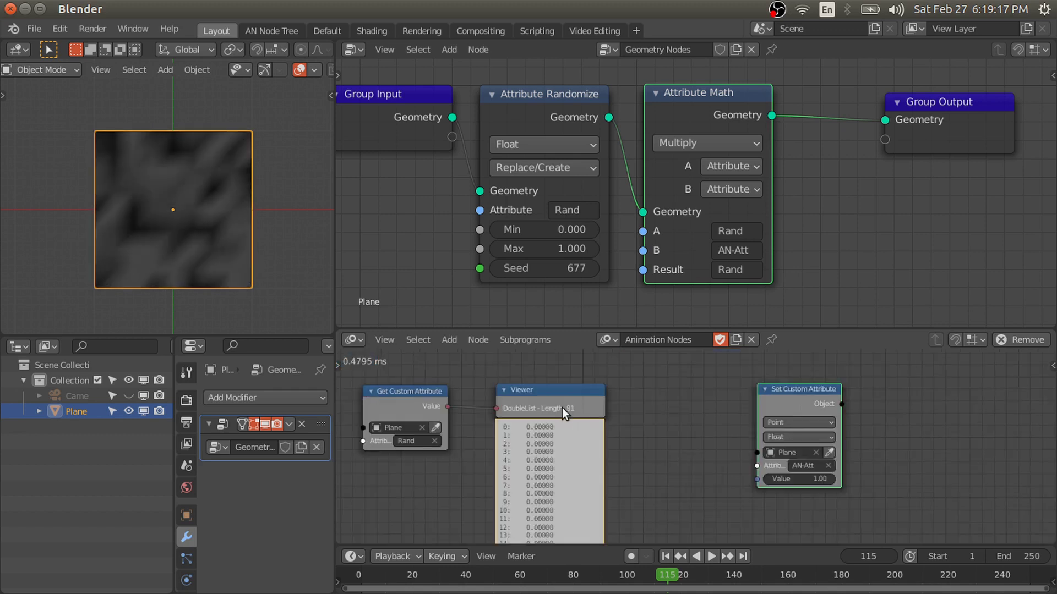
left_click_drag(565, 414, 432, 487)
scroll(574, 435, "up", 3)
key("ctrl+space")
middle_click_drag(522, 350, 628, 338)
left_click_drag(831, 381, 675, 295)
Add a Mesh Object Input node between the Get Custom Attribute and Set Custom Attribute nodes.
key("shift+a")
mouse_move(356, 255)
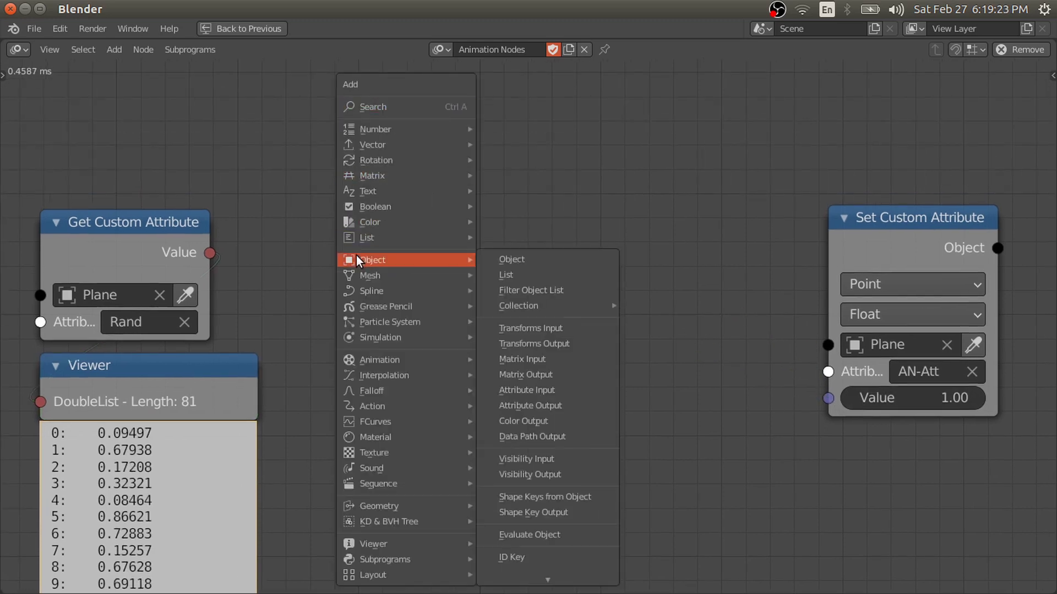
mouse_move(374, 275)
left_click(569, 273)
left_click(324, 203)
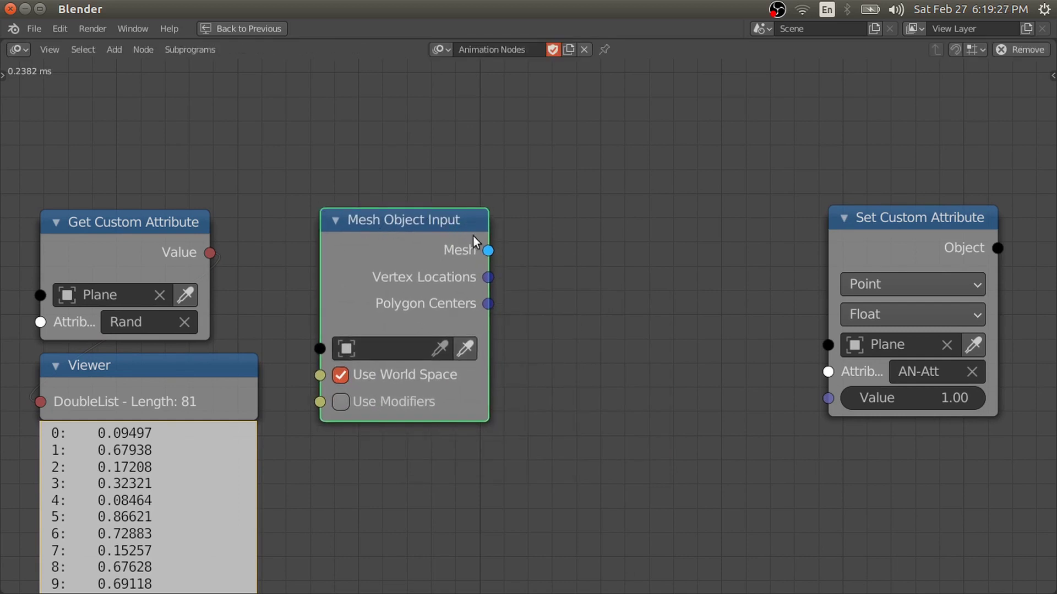
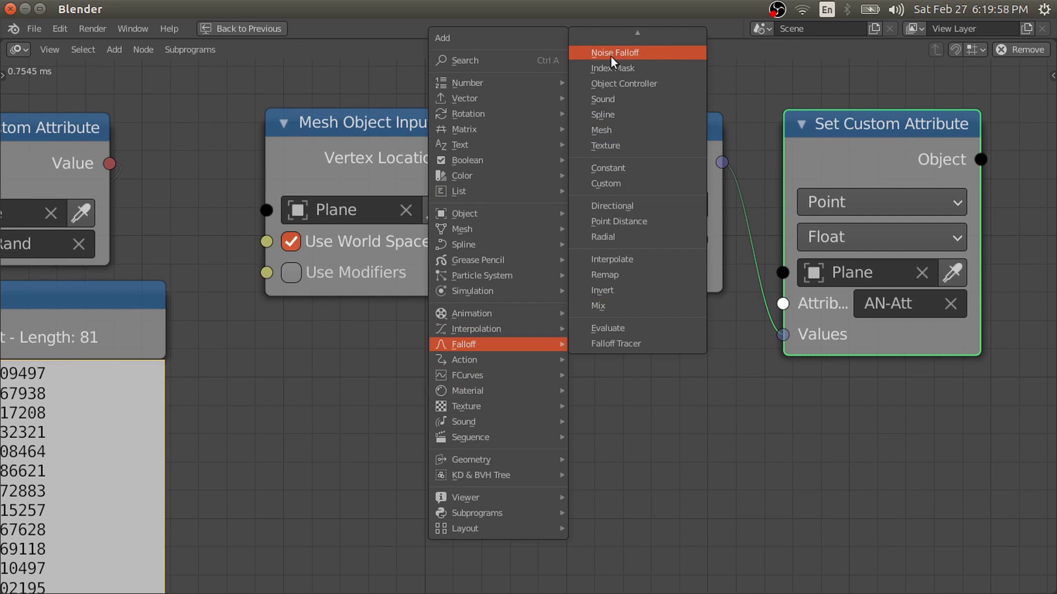
Add a Noise Falloff node below Evaluate Falloff, connect it to the Falloff input, and restore the multi-editor layout.
left_click(633, 55)
left_click(519, 321)
scroll(633, 332, "down", 3)
middle_click_drag(652, 340, 636, 287)
left_click_drag(676, 305, 527, 208)
key("ctrl+space")
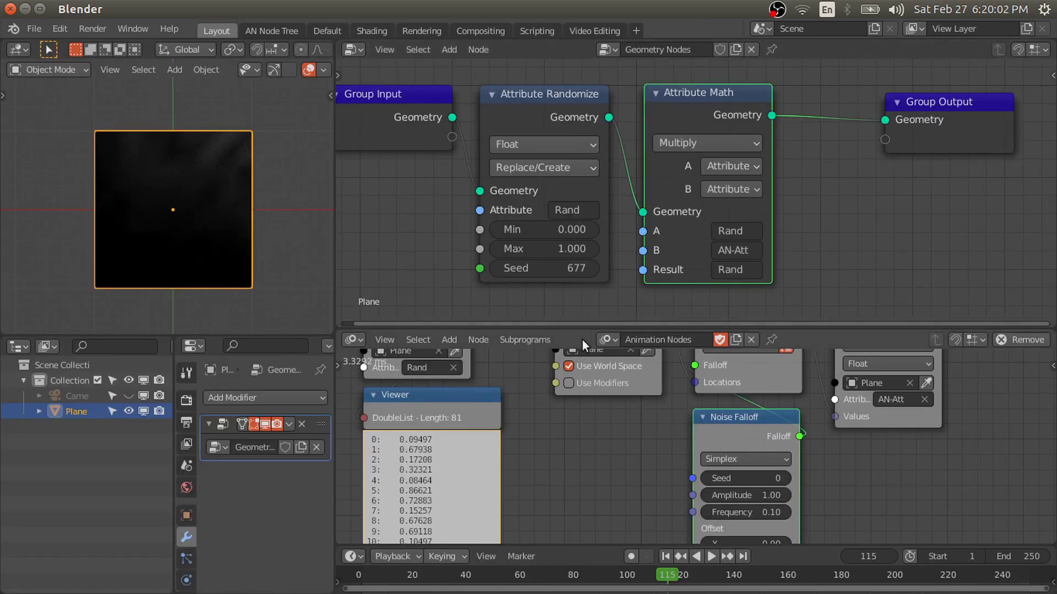
Set the Noise Falloff frequency to 0.41 and its Z offset to 28.83.
middle_click_drag(683, 462, 594, 380)
left_click_drag(655, 429, 694, 429)
scroll(683, 496, "down", 3)
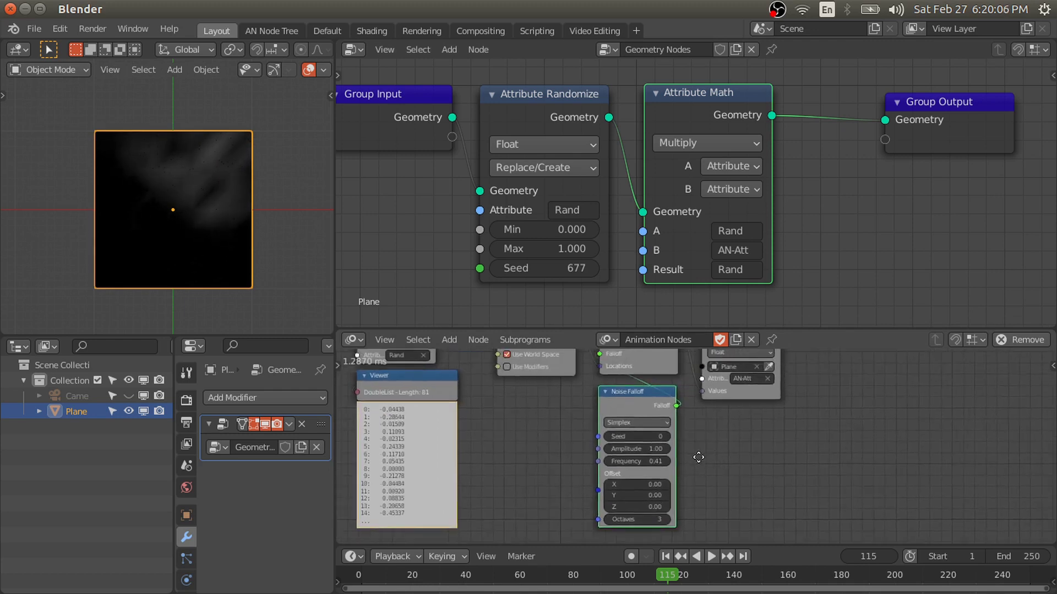
scroll(669, 454, "down", 1)
left_click_drag(622, 505, 759, 505)
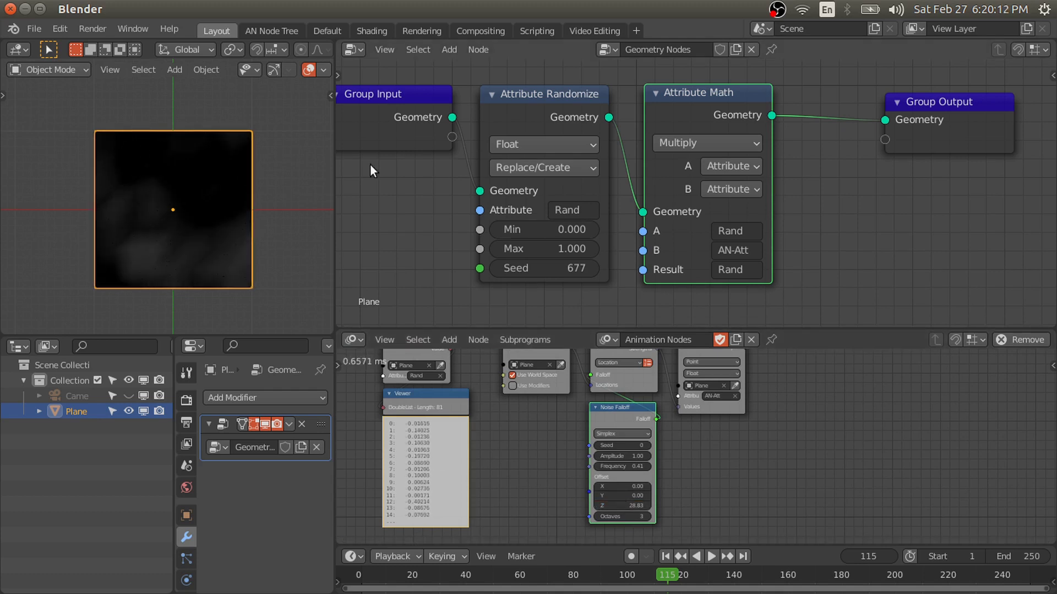
scroll(736, 278, "up", 1)
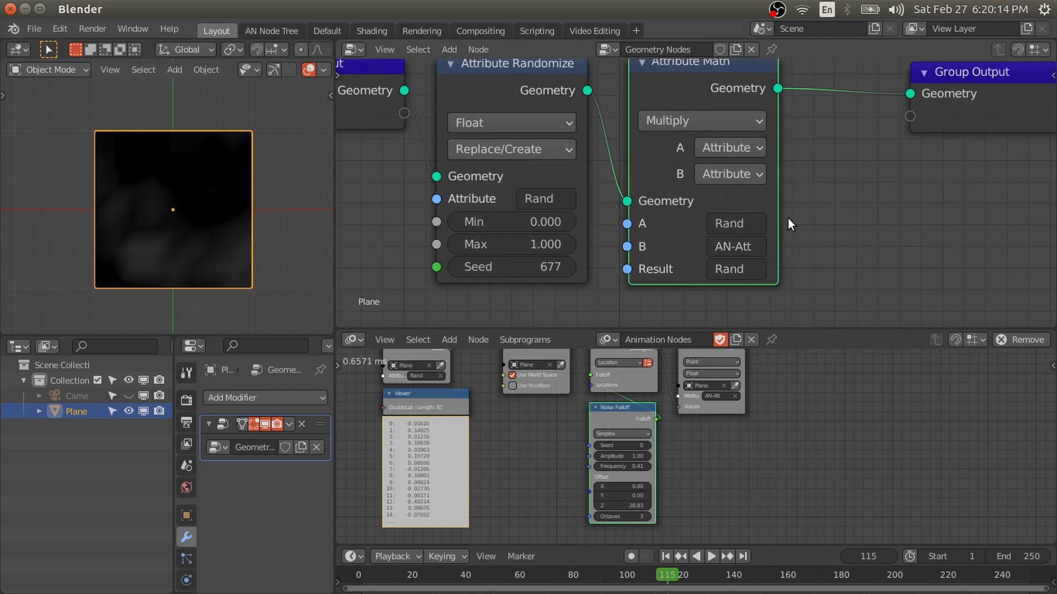
middle_click_drag(791, 216, 800, 243)
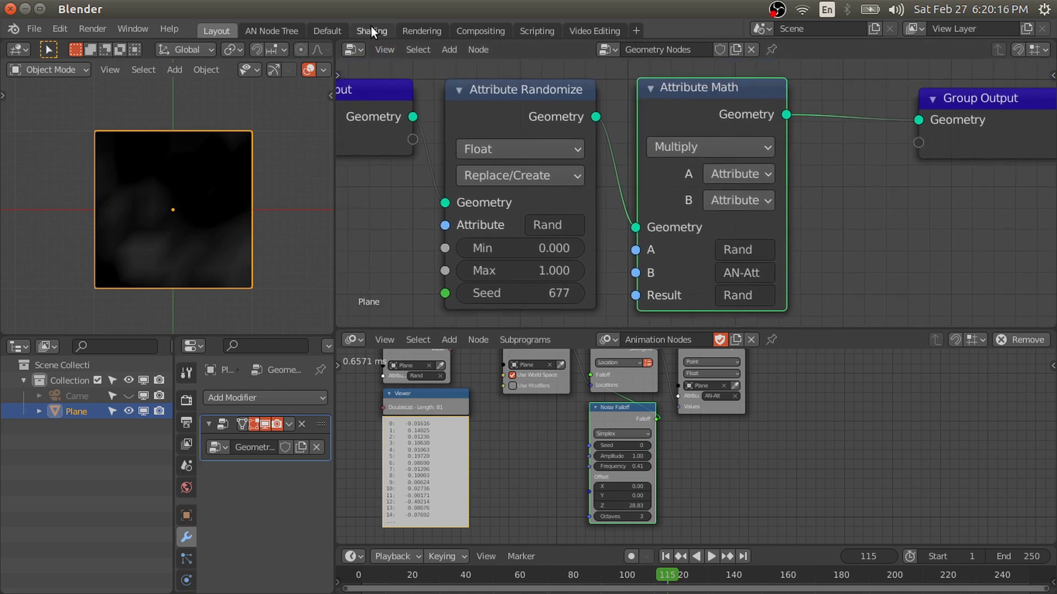
scroll(726, 168, "down", 2)
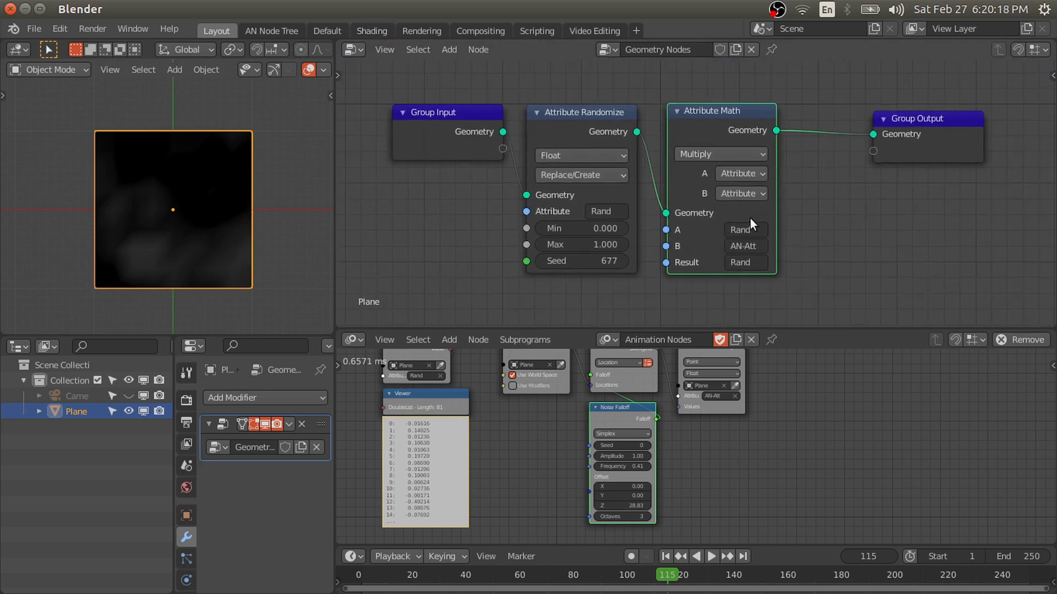
middle_click_drag(701, 371, 708, 414)
scroll(707, 414, "up", 1)
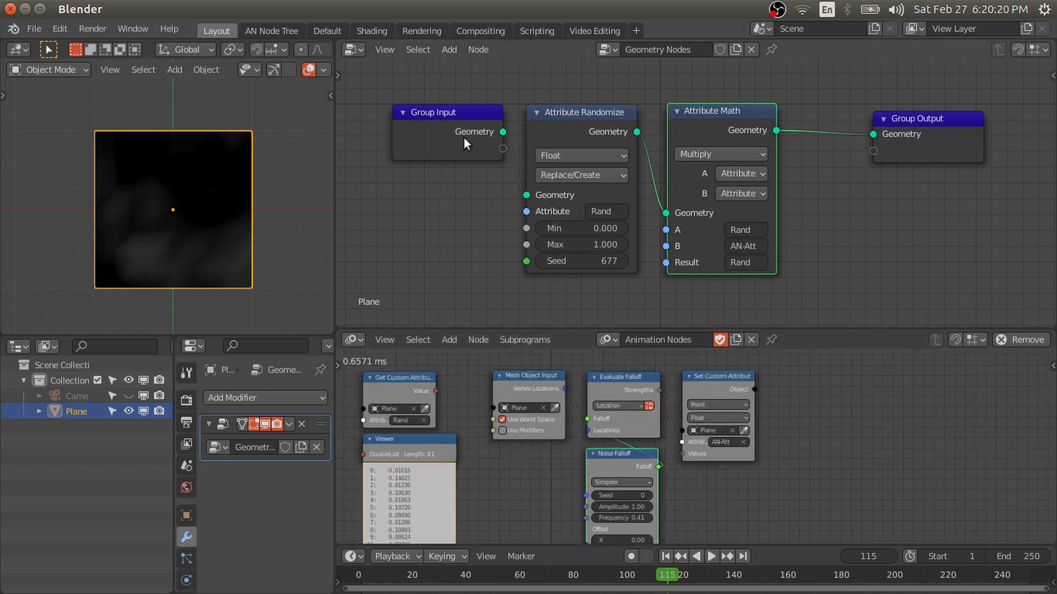
In the Shading workspace, duplicate the Attribute node, name it AN-Att, and connect its Fac to the Principled BSDF Base Color.
left_click(367, 30)
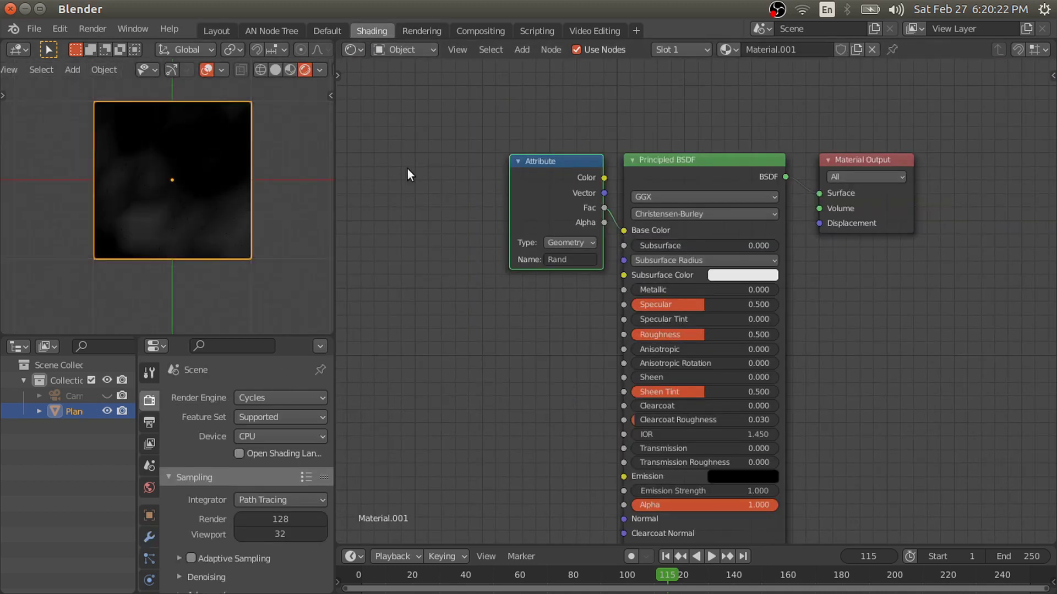
left_click_drag(546, 176, 394, 161)
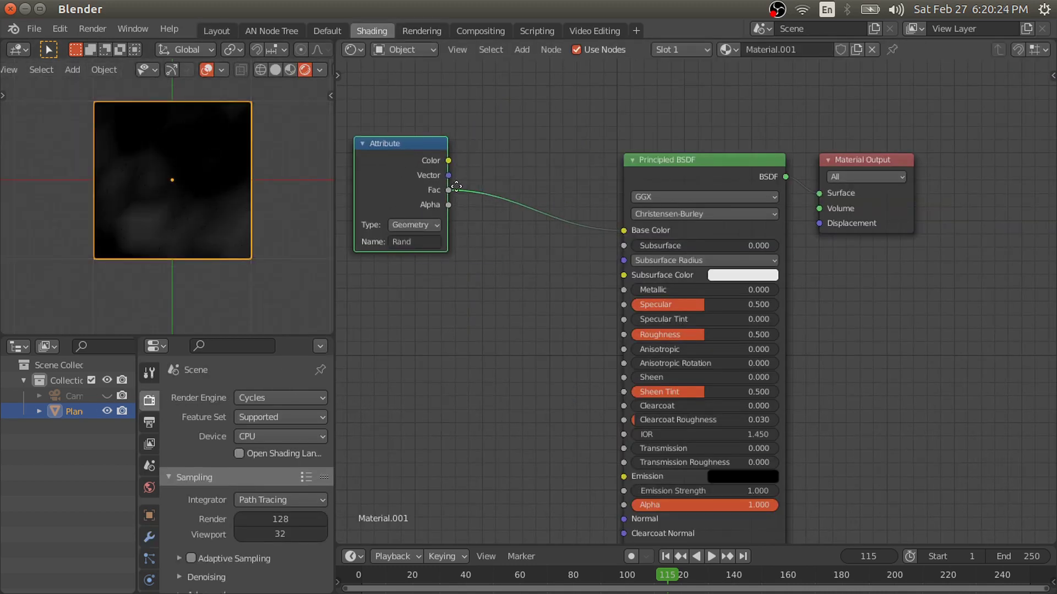
key("shift+d")
left_click(529, 349)
left_click(529, 347)
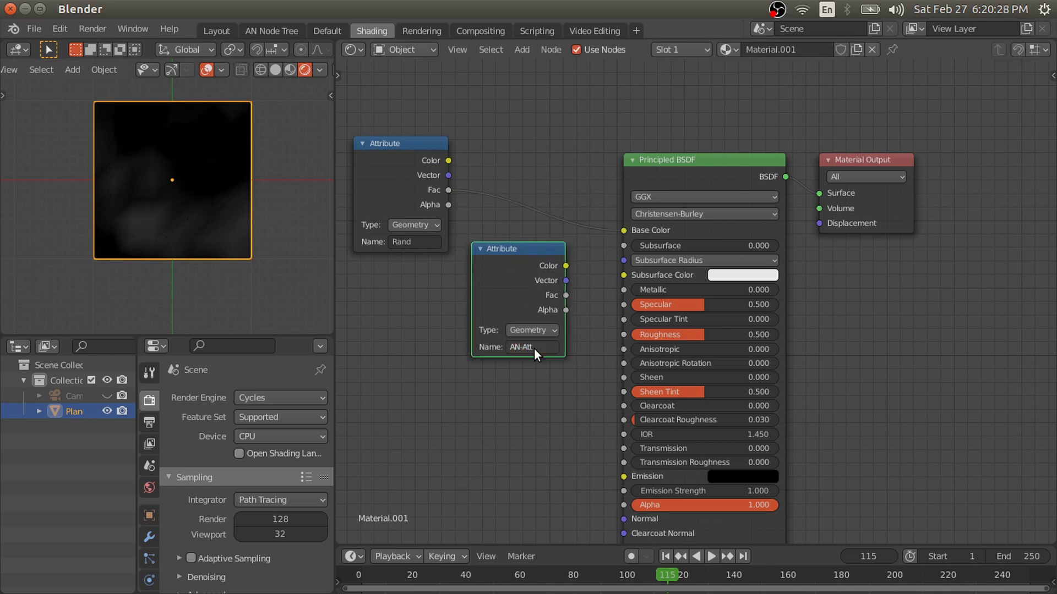
left_click_drag(566, 295, 625, 228)
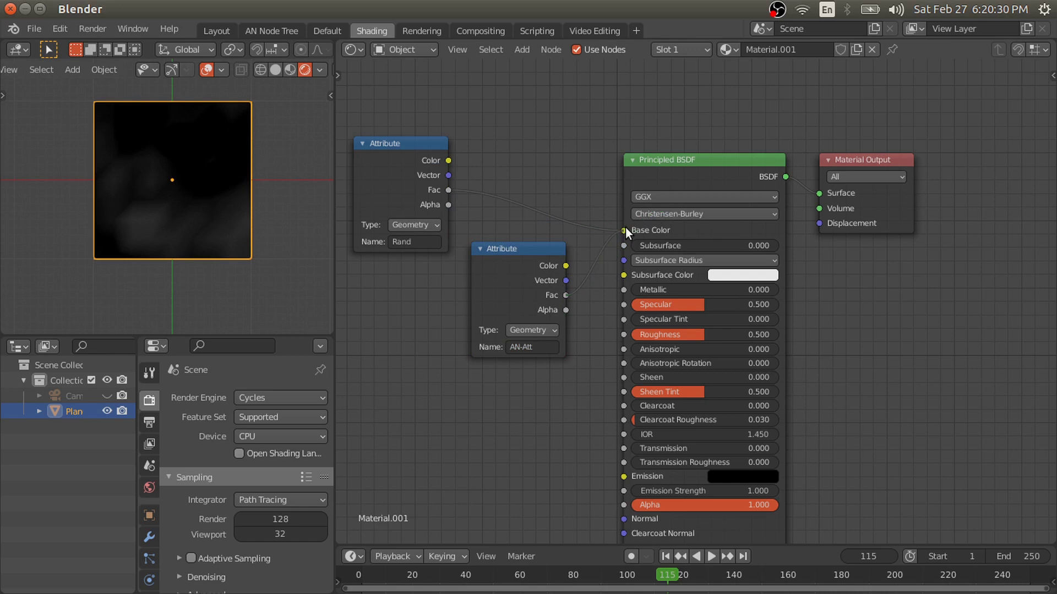
left_click_drag(522, 263, 551, 180)
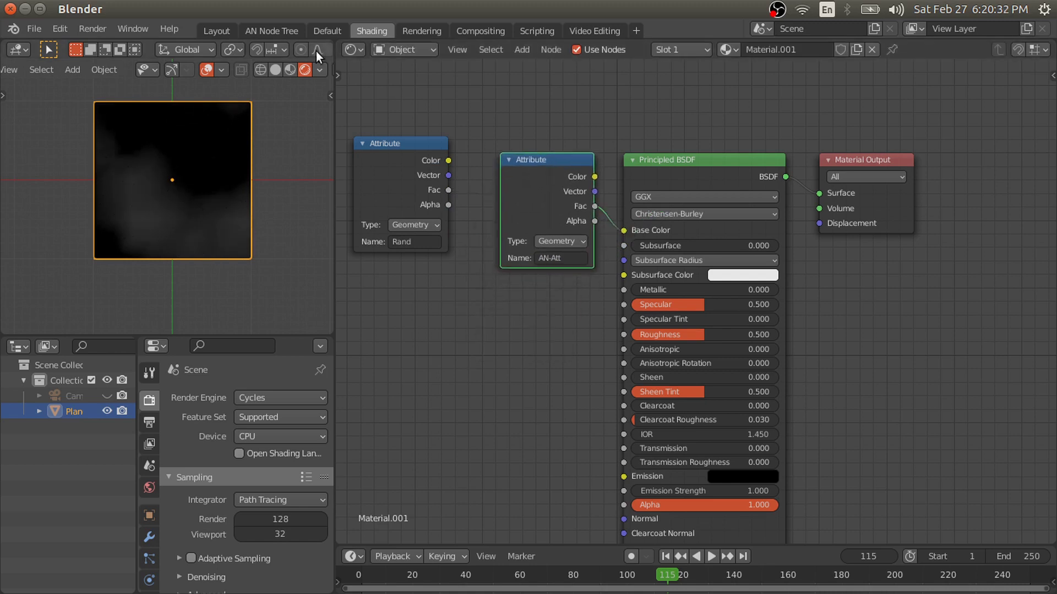
Return to the Layout workspace and set the Noise Falloff Z offset to 36.21.
left_click(216, 31)
middle_click_drag(653, 432, 645, 360)
scroll(627, 455, "up", 2)
mouse_move(589, 485)
left_mouse_down()
mouse_move(655, 484)
mouse_move(577, 485)
left_mouse_up()
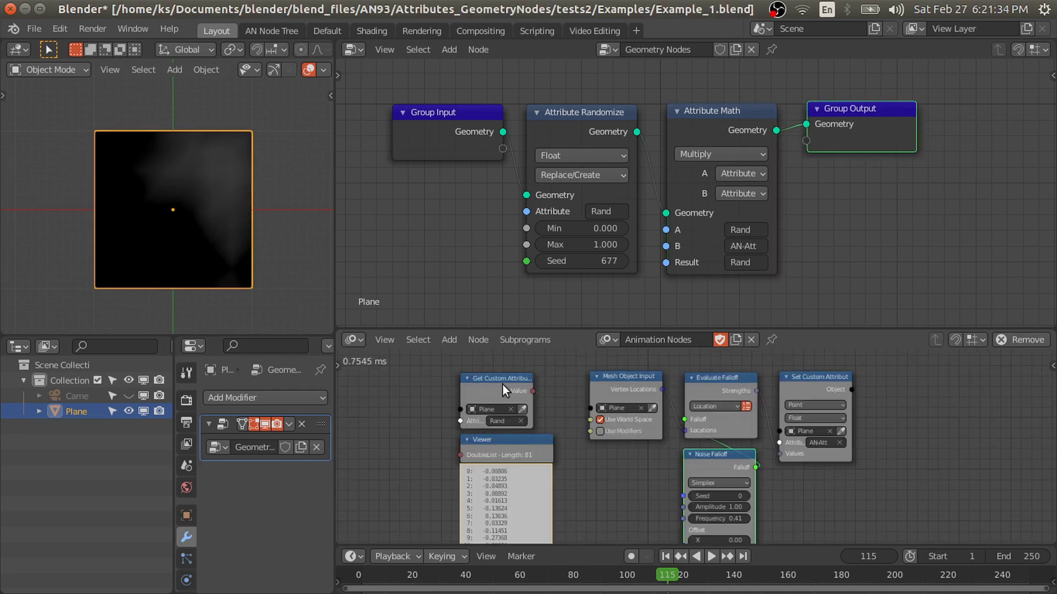
scroll(600, 422, "up", 1)
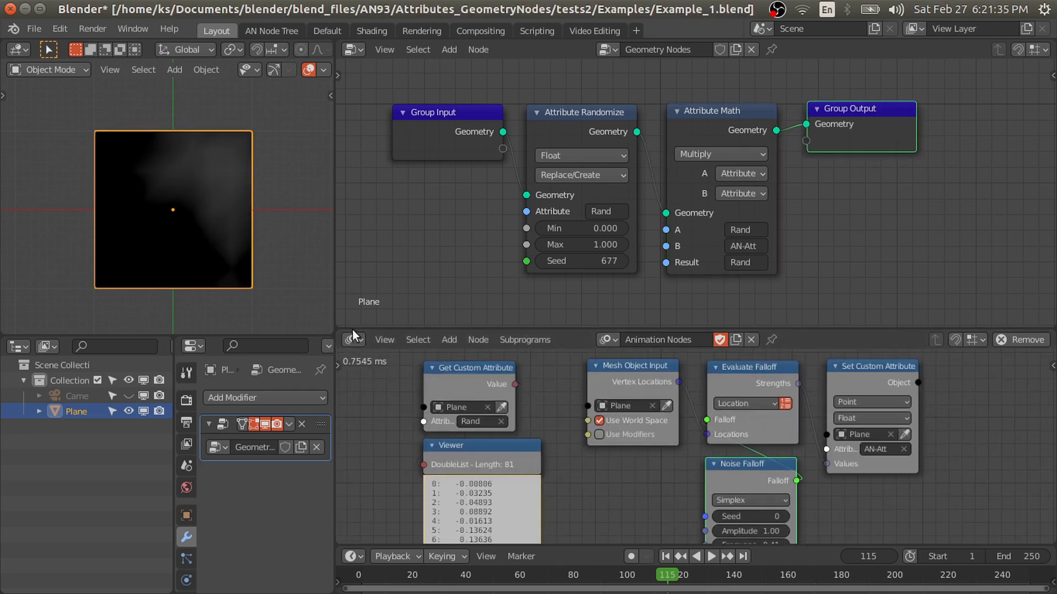
Set the scene's render engine to Eevee.
left_click(186, 401)
left_click(282, 400)
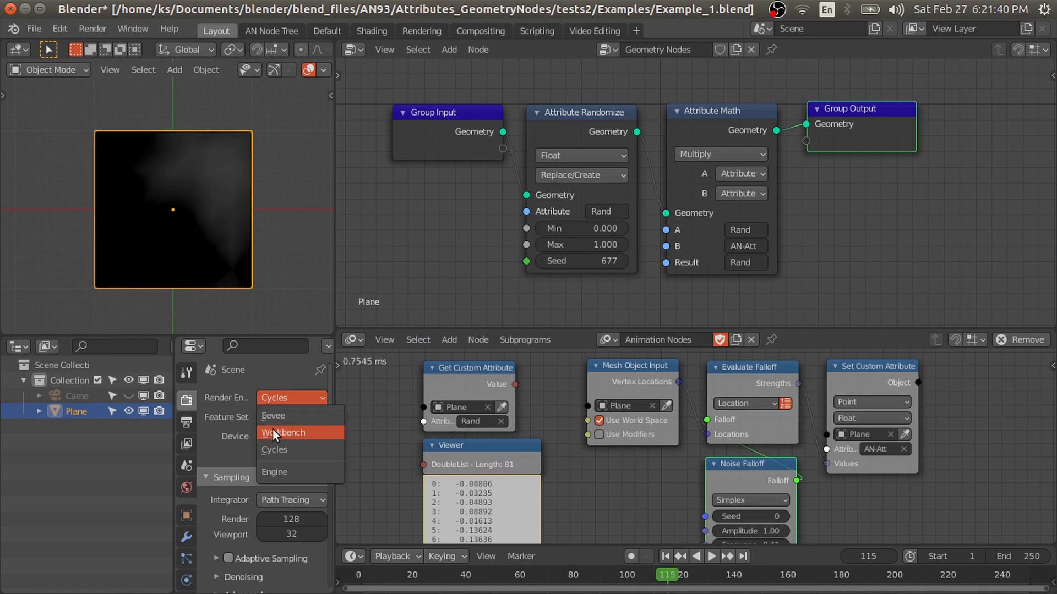
left_click(275, 416)
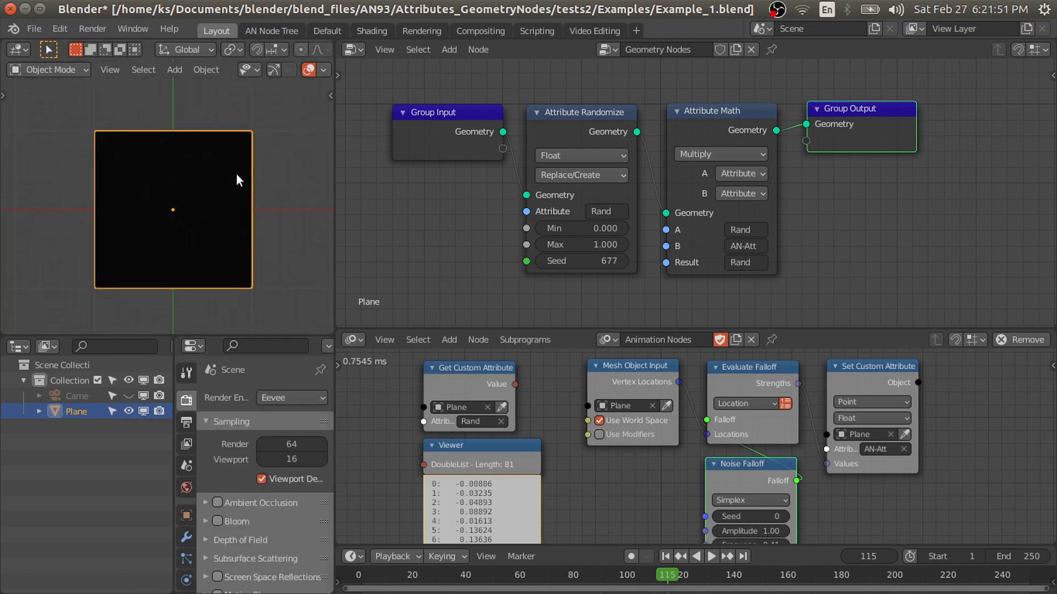
middle_click_drag(785, 429, 610, 406)
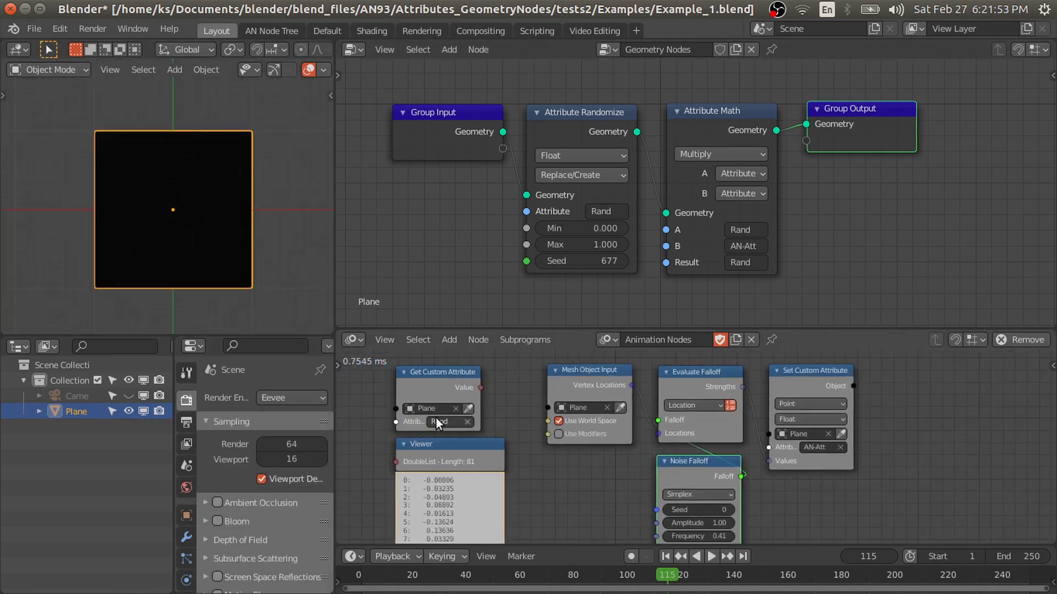
scroll(580, 216, "up", 1)
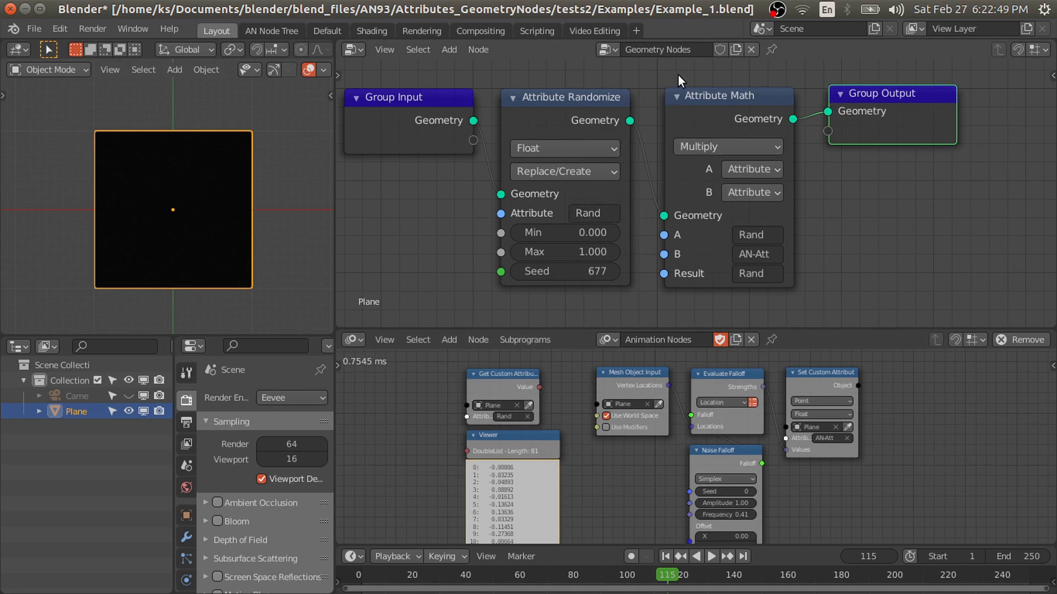
middle_click_drag(582, 430, 568, 413)
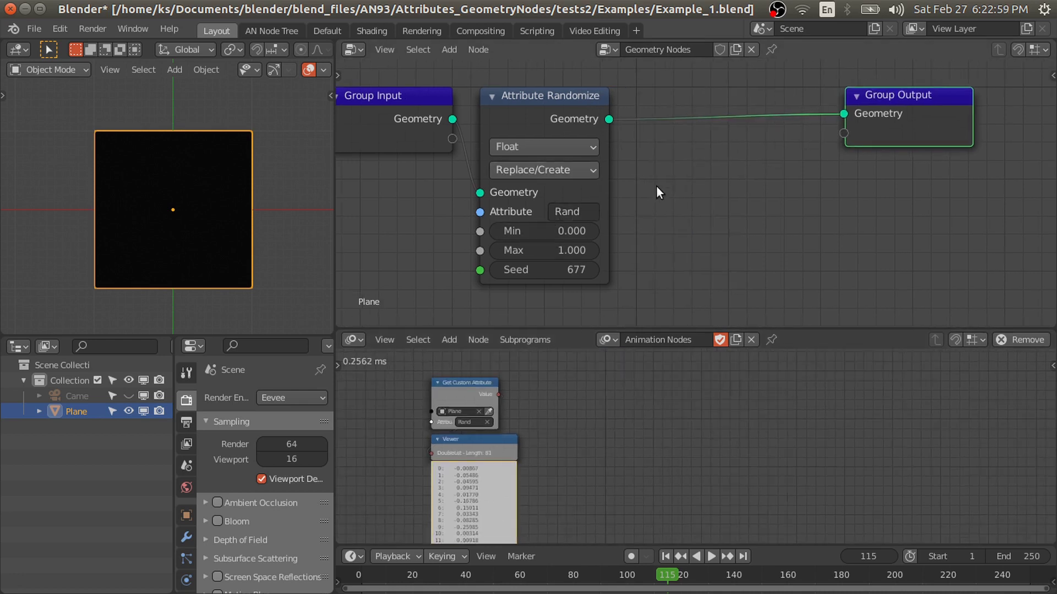
middle_click_drag(721, 172, 753, 168)
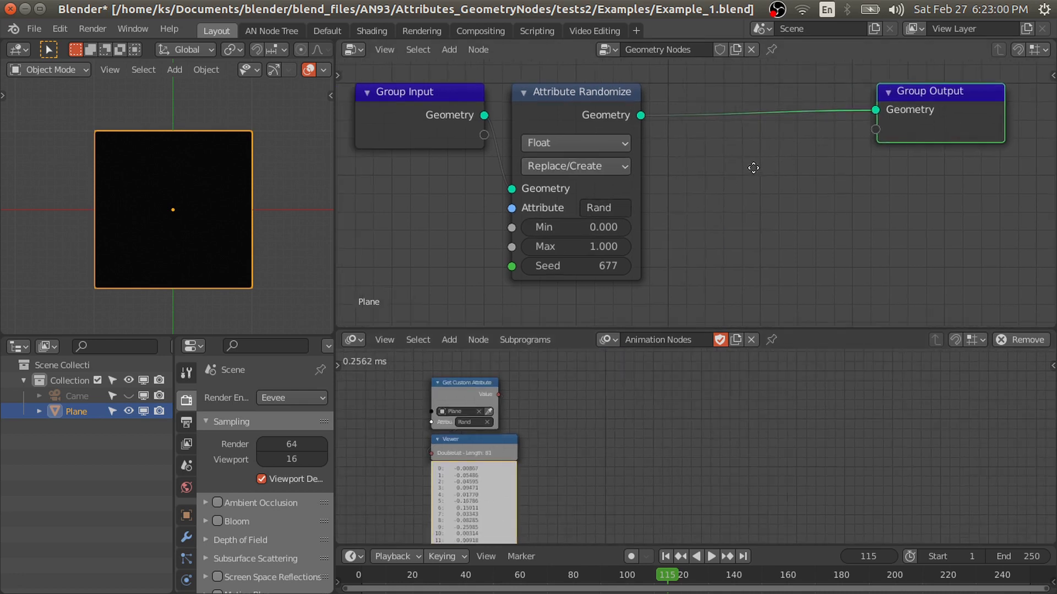
Insert an Attribute Color Ramp node between Attribute Randomize and Group Output, with Rand as its attribute.
key("shift+a")
mouse_move(648, 108)
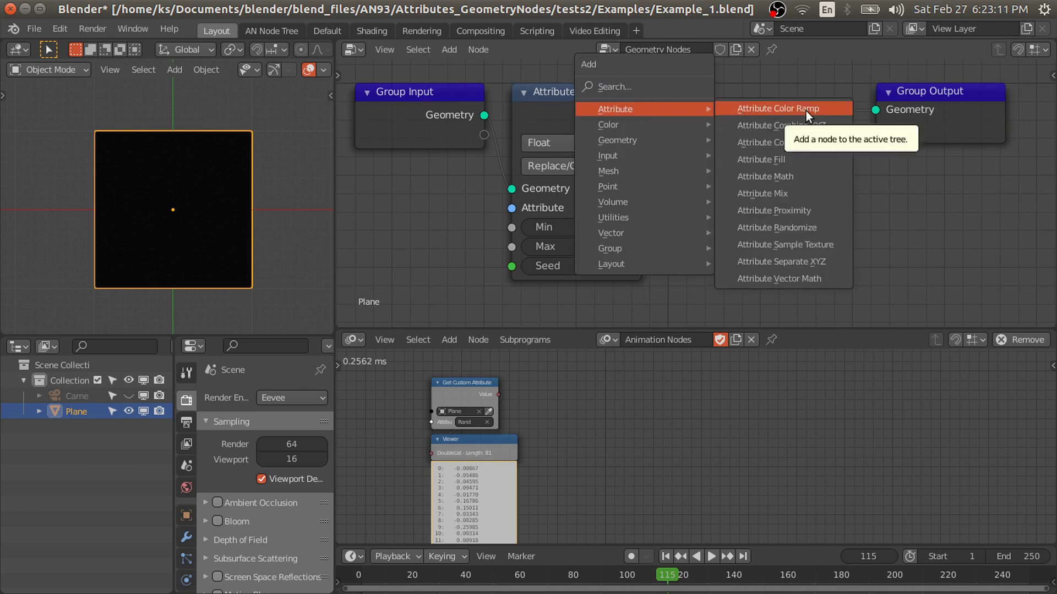
left_click(806, 111)
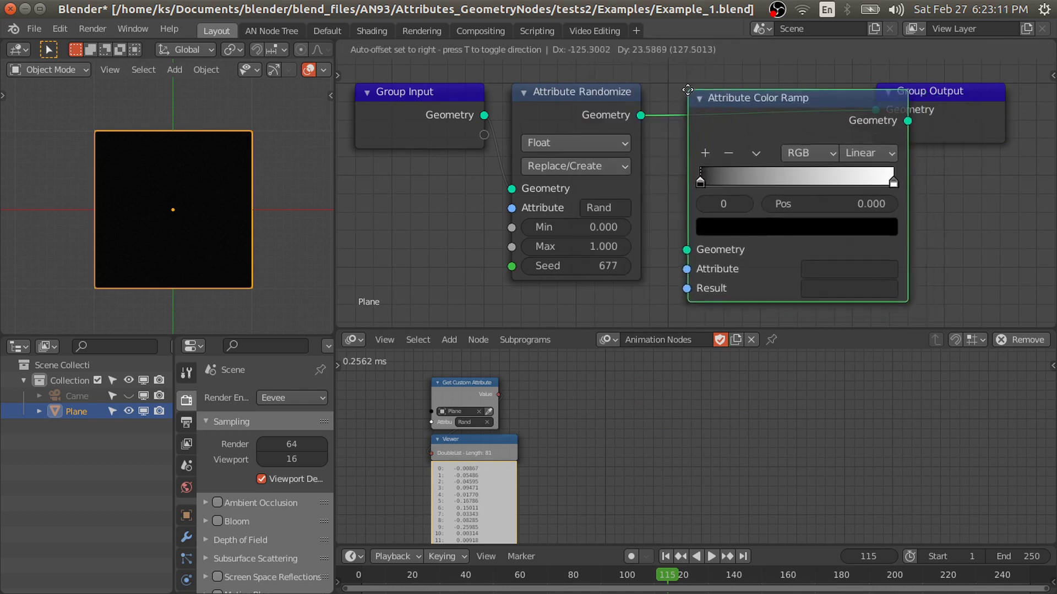
left_click(665, 85)
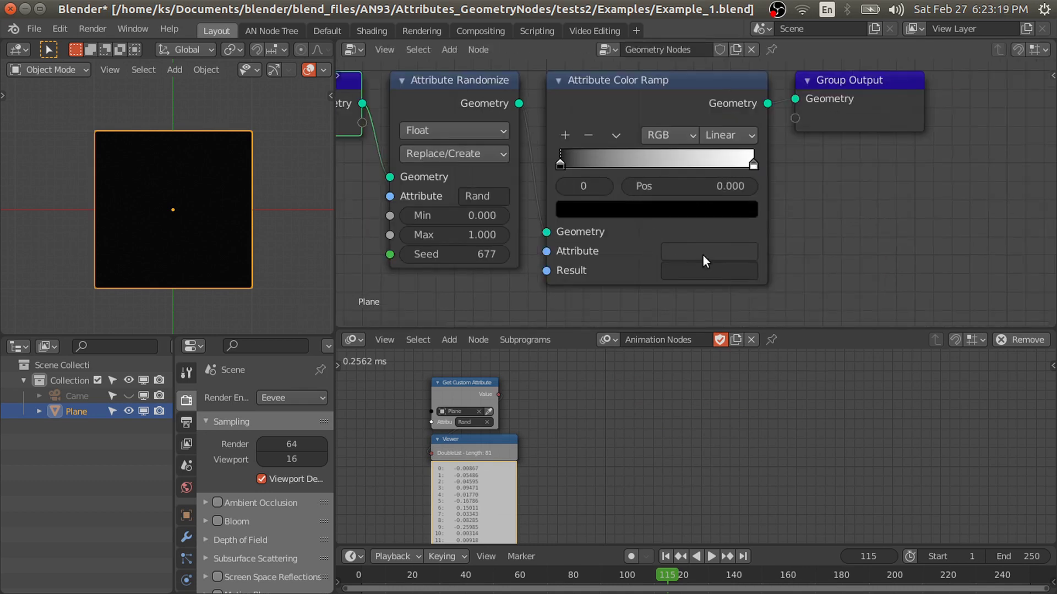
left_click(704, 251)
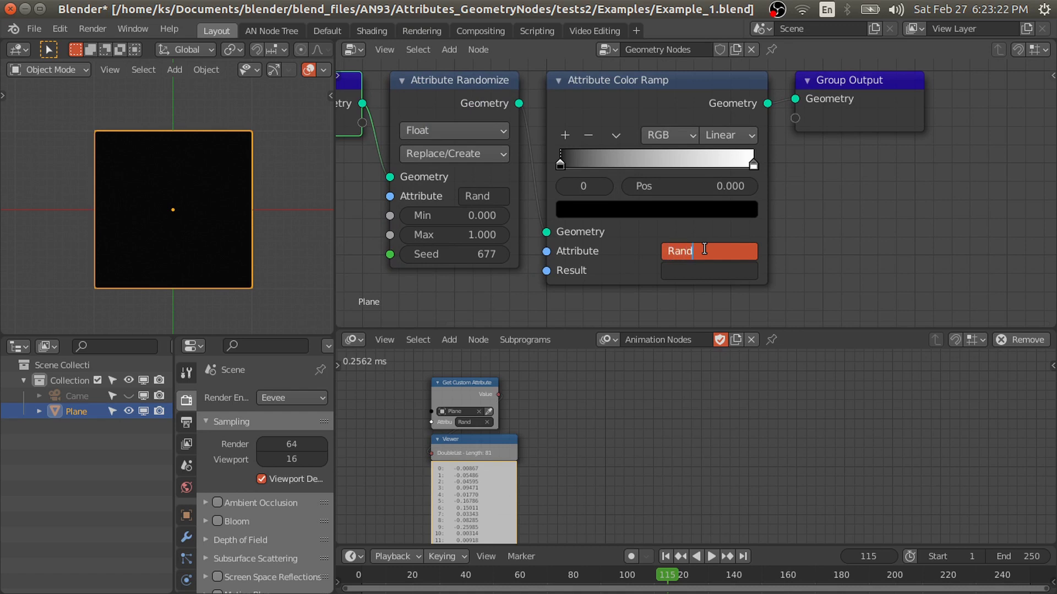
key("Return")
middle_click_drag(676, 276, 752, 272)
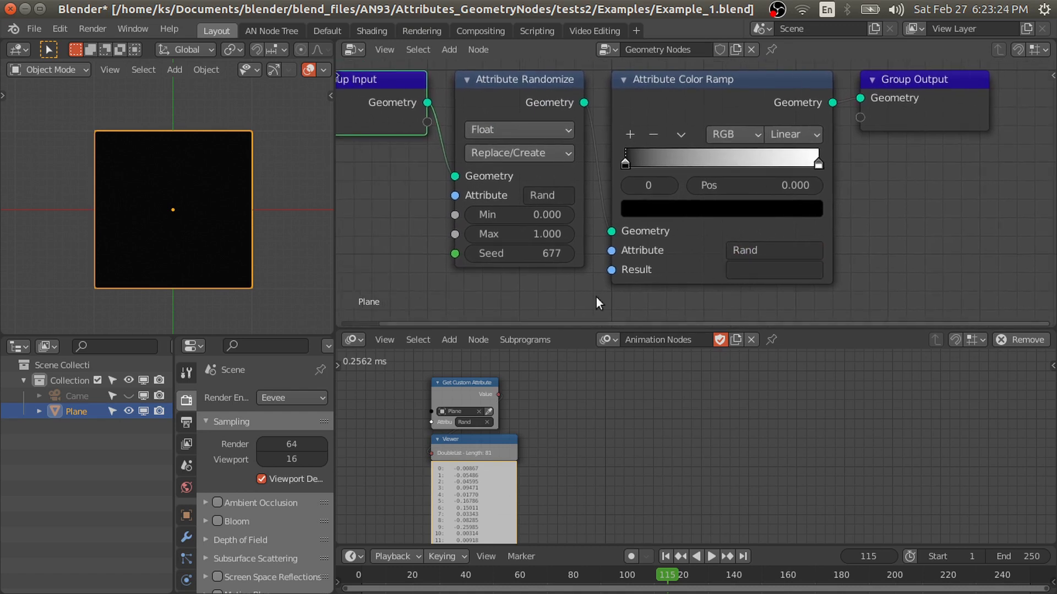
Add a vertex color layer to the plane's mesh data and set the Attribute Color Ramp result to Col.
scroll(192, 542, "down", 5)
left_click(188, 528)
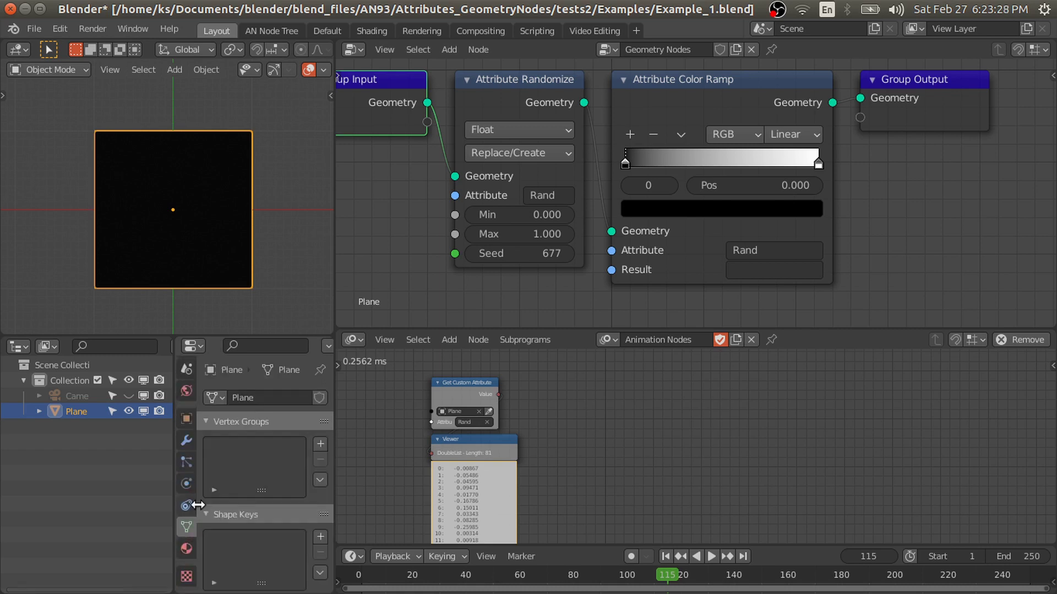
left_click(227, 422)
left_click(230, 441)
left_click(243, 478)
left_click(319, 500)
left_click(744, 270)
type("Col")
key("Return")
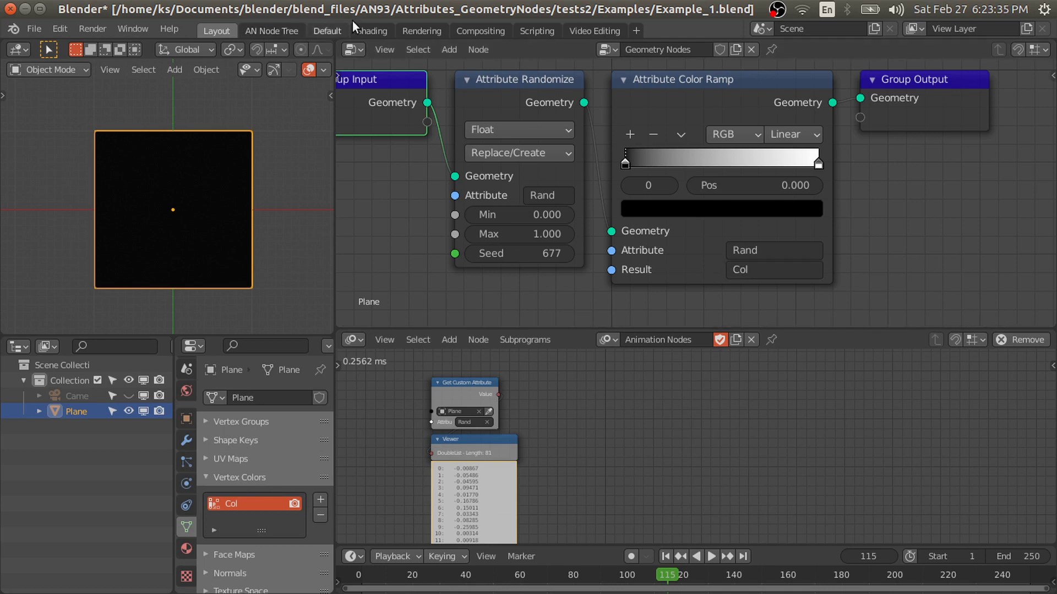
In the Shading workspace, set the Rand Attribute node's name to Col and move the two Attribute nodes apart.
left_click(370, 31)
left_click_drag(544, 192, 444, 272)
left_click_drag(391, 193, 451, 177)
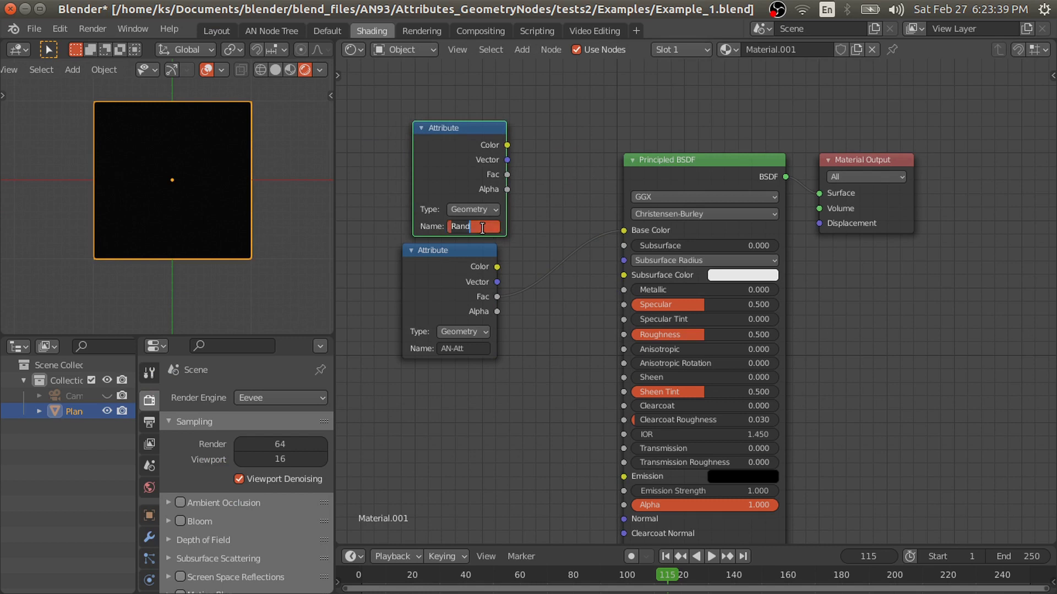
left_click_drag(498, 177, 559, 174)
left_click_drag(451, 275, 463, 326)
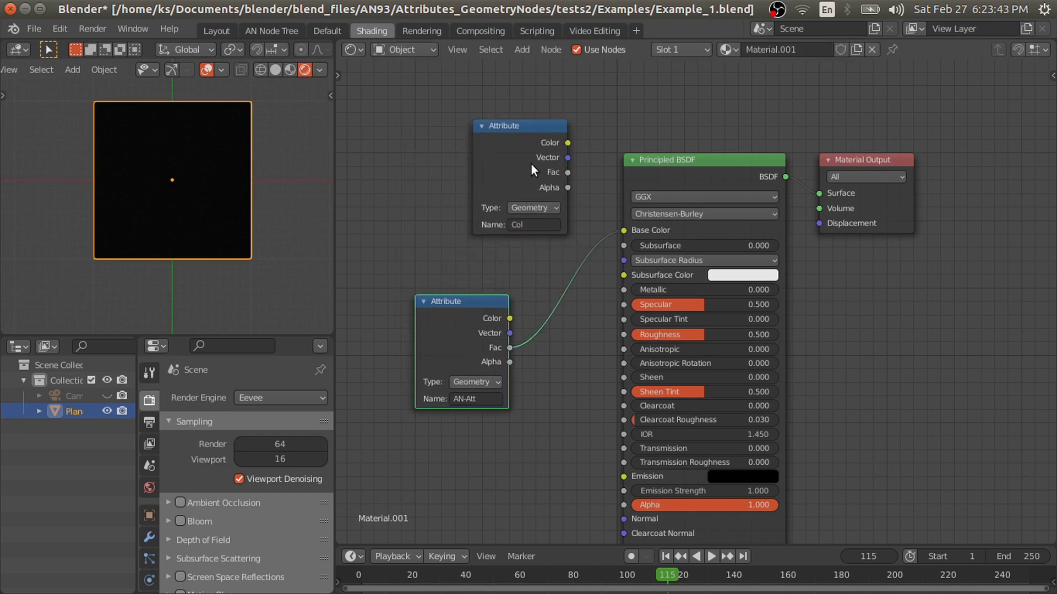
Connect the Col Attribute node to the Principled BSDF Base Color and arrange both Attribute nodes beside the shader.
left_click_drag(532, 164, 498, 195)
left_click_drag(623, 229, 623, 230)
left_click_drag(488, 183, 551, 193)
left_click_drag(465, 317, 552, 309)
Return to the Layout workspace, reselect the viewport shading, and set the Attribute Randomize seed to 909.
left_click(210, 29)
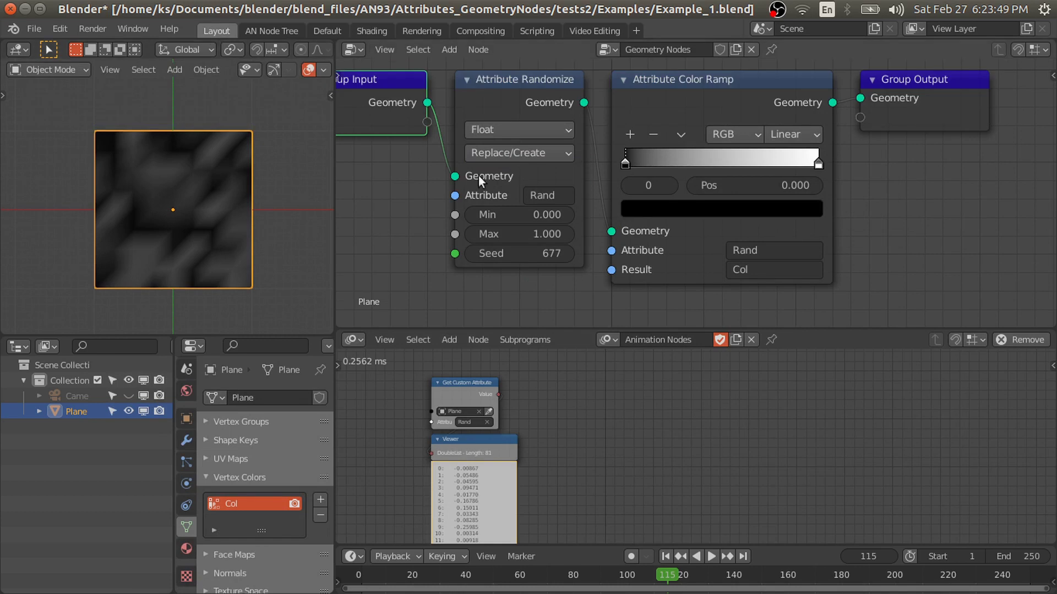
key("z")
left_click(263, 150)
left_click_drag(528, 252, 566, 252)
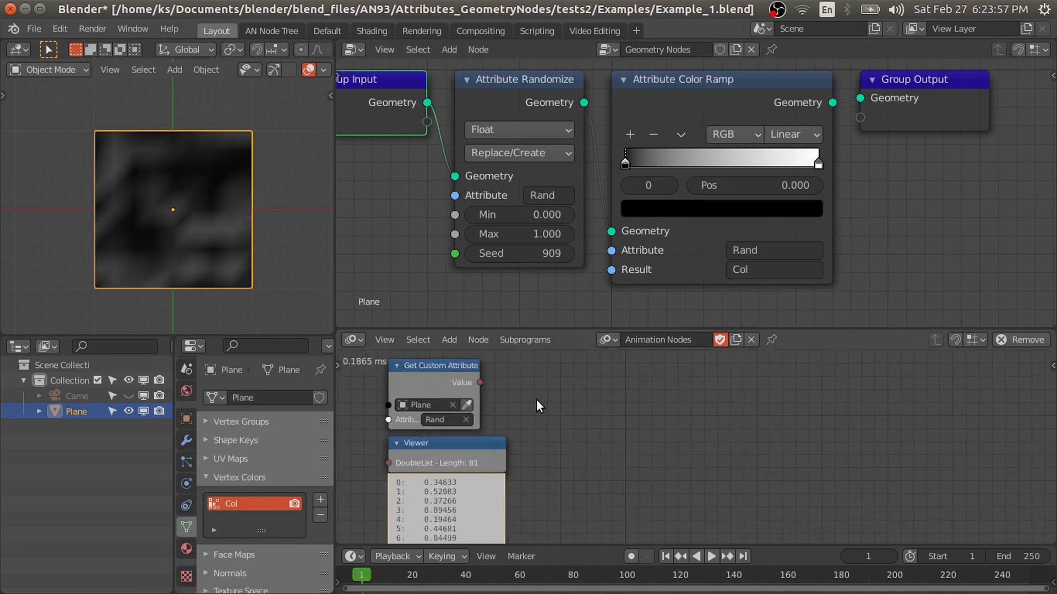
Add a Set Vertex Color node well to the right of Get Custom Attribute in the maximized Animation Nodes editor.
scroll(536, 400, "up", 3)
middle_click_drag(527, 393, 553, 421)
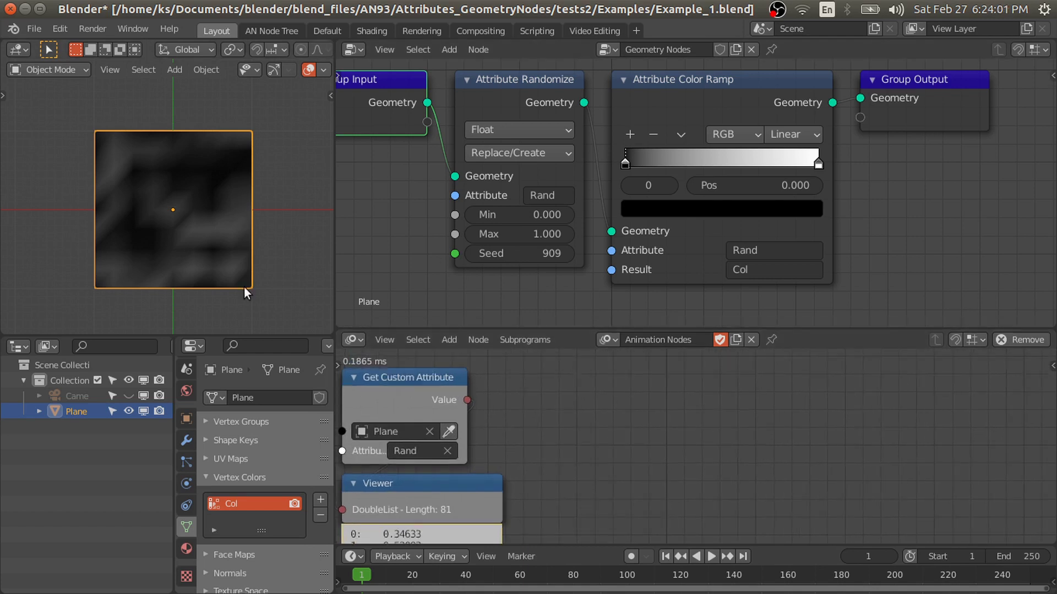
middle_click_drag(471, 418, 474, 417)
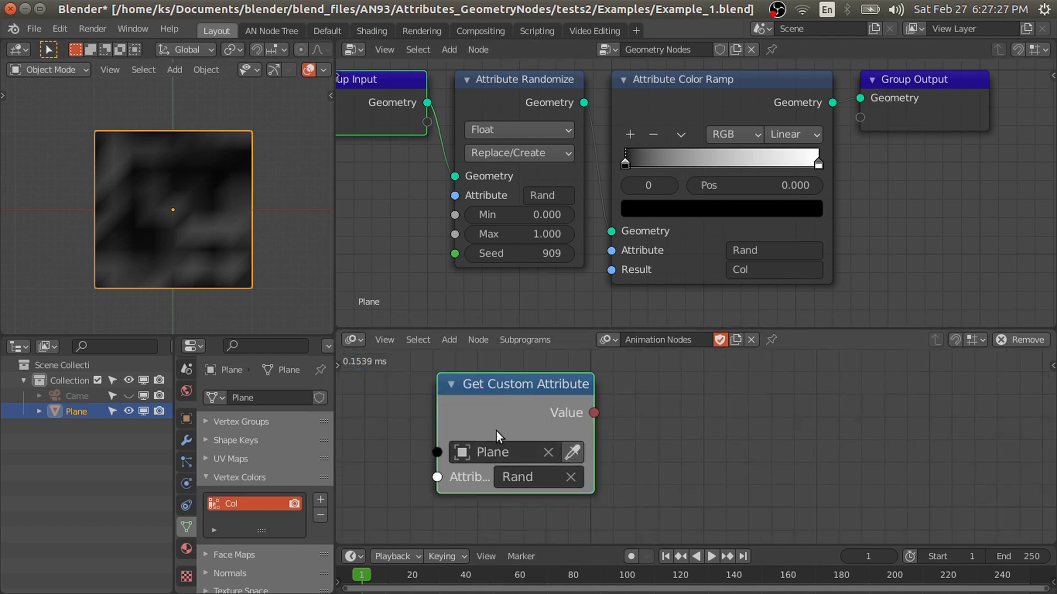
key("ctrl+space")
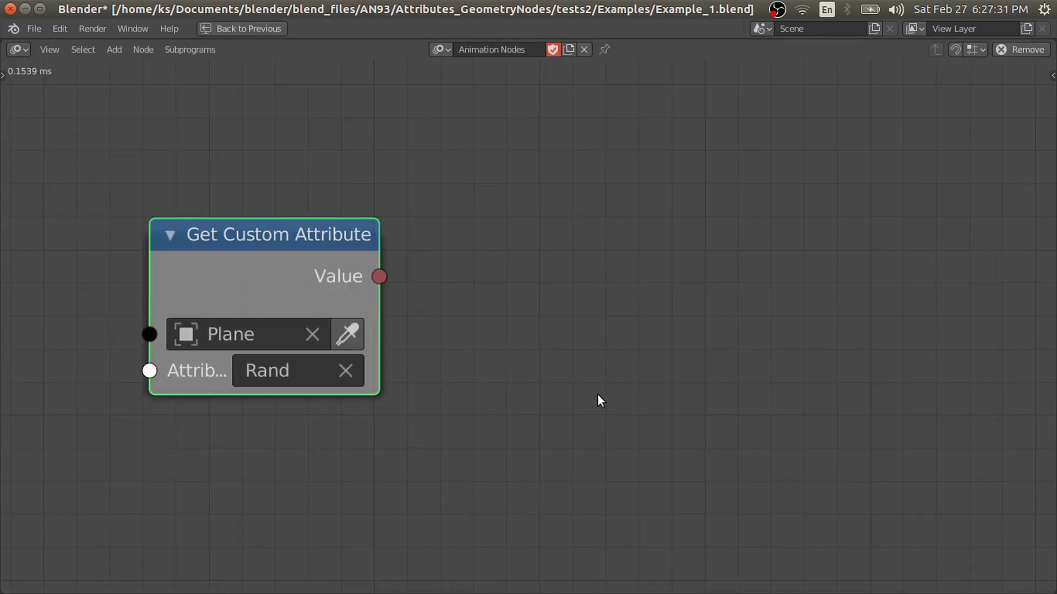
middle_click_drag(562, 300, 486, 280)
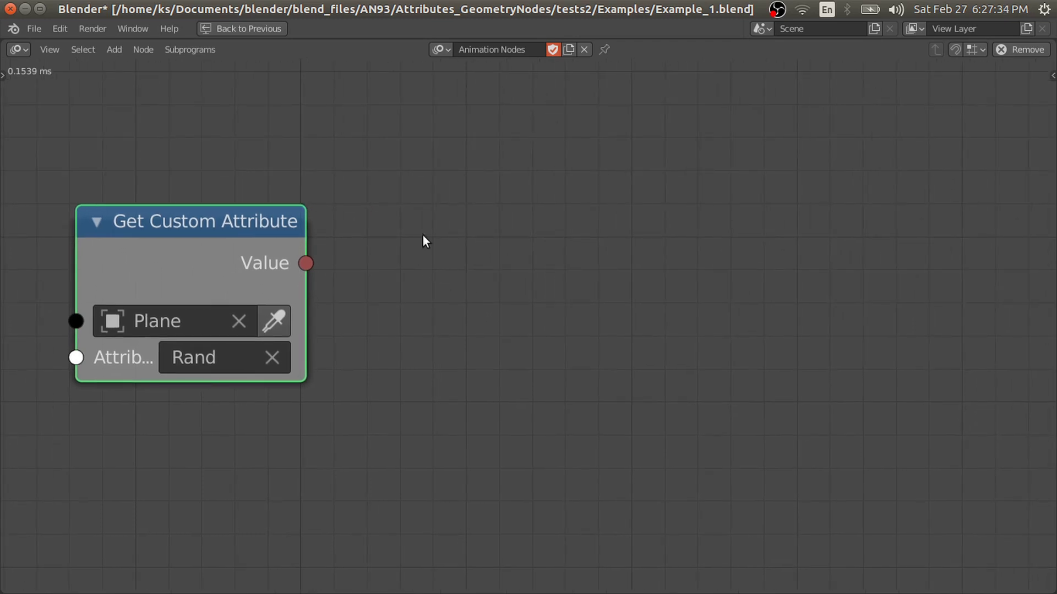
key("shift+a")
left_click(429, 106)
type("setver")
key("Return")
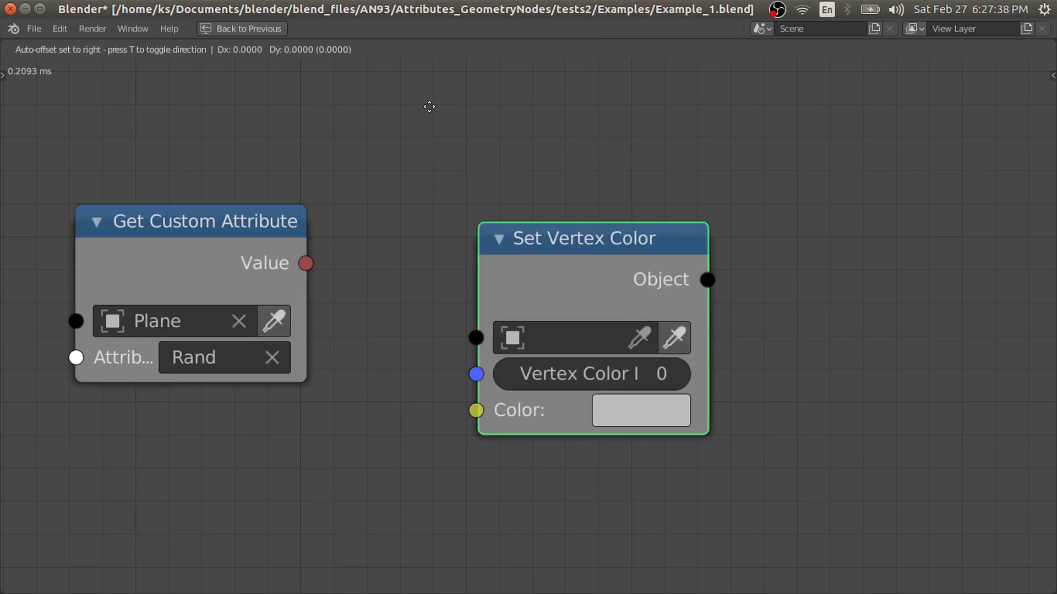
left_click(693, 583)
Set the Set Vertex Color node's object to Plane.
left_click(806, 299)
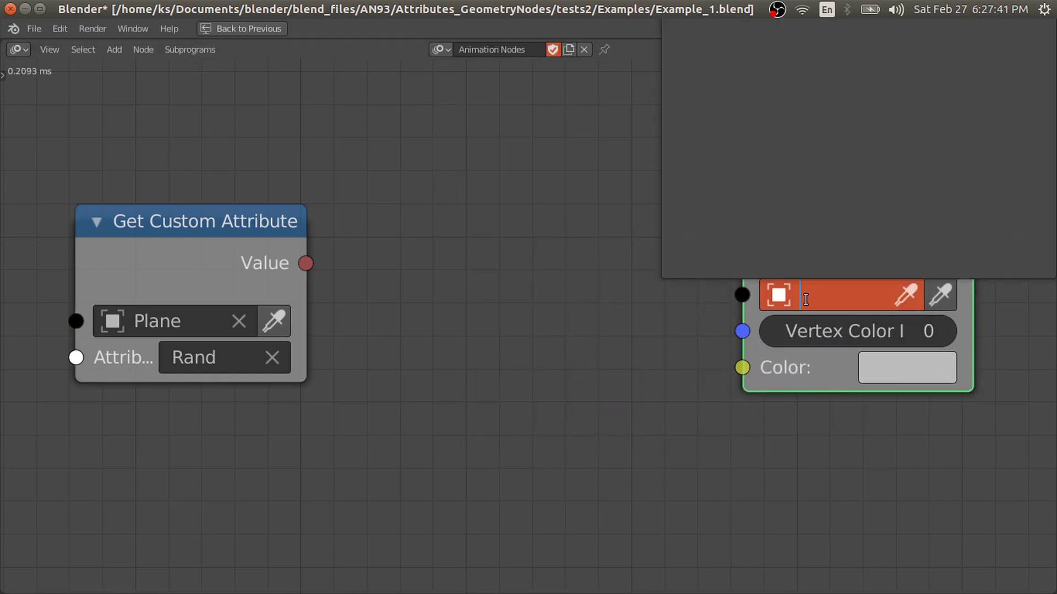
scroll(691, 370, "down", 2)
left_click(778, 311)
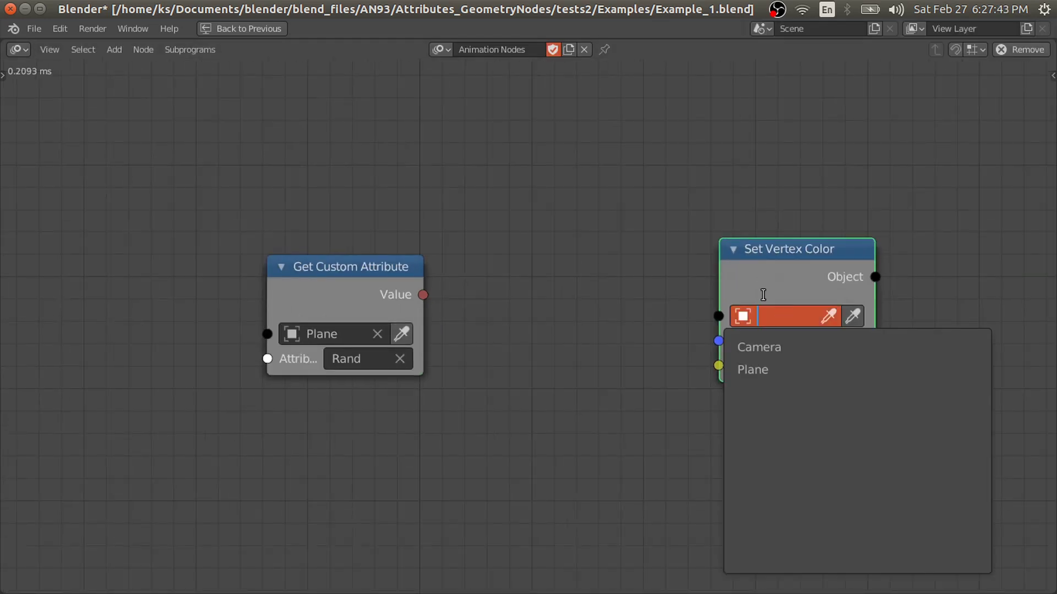
left_click(760, 370)
scroll(713, 314, "up", 1)
Add a Combine Color node between Get Custom Attribute and Set Vertex Color, leaving a gap after Get Custom Attribute.
left_click_drag(327, 289, 538, 295)
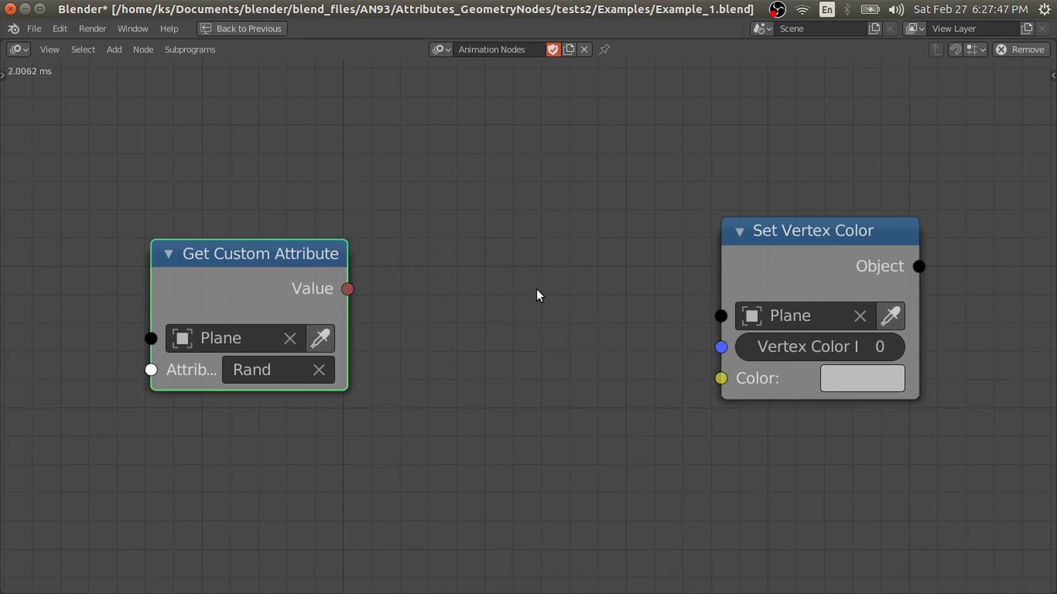
key("shift+a")
mouse_move(464, 222)
left_click(579, 240)
left_click(503, 198)
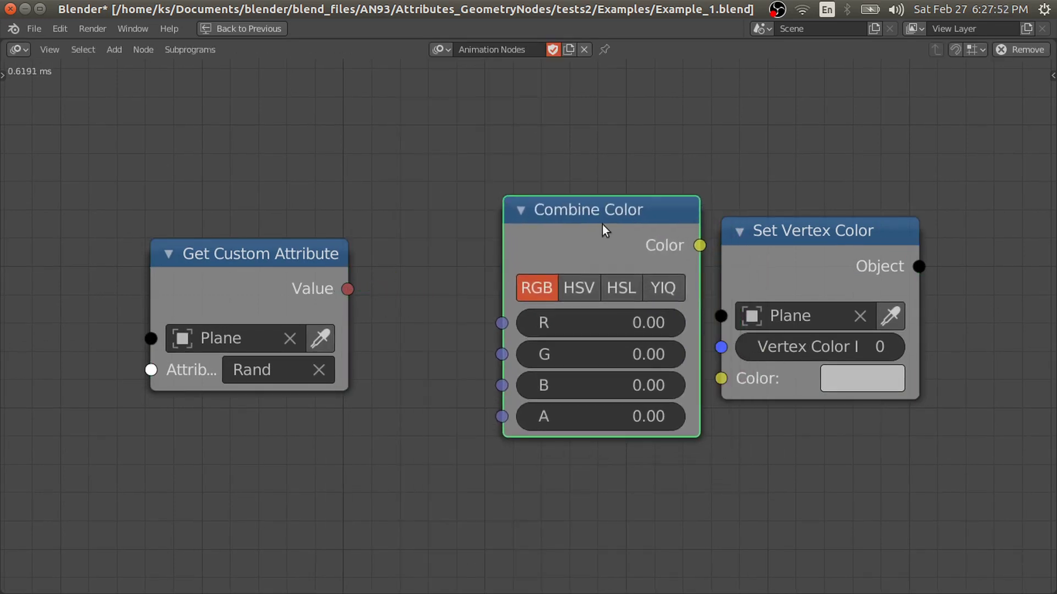
middle_click_drag(638, 245, 729, 219)
left_click_drag(385, 237, 250, 191)
Add a Convert node beside Get Custom Attribute and link the Value output to its Old input.
key("shift+a")
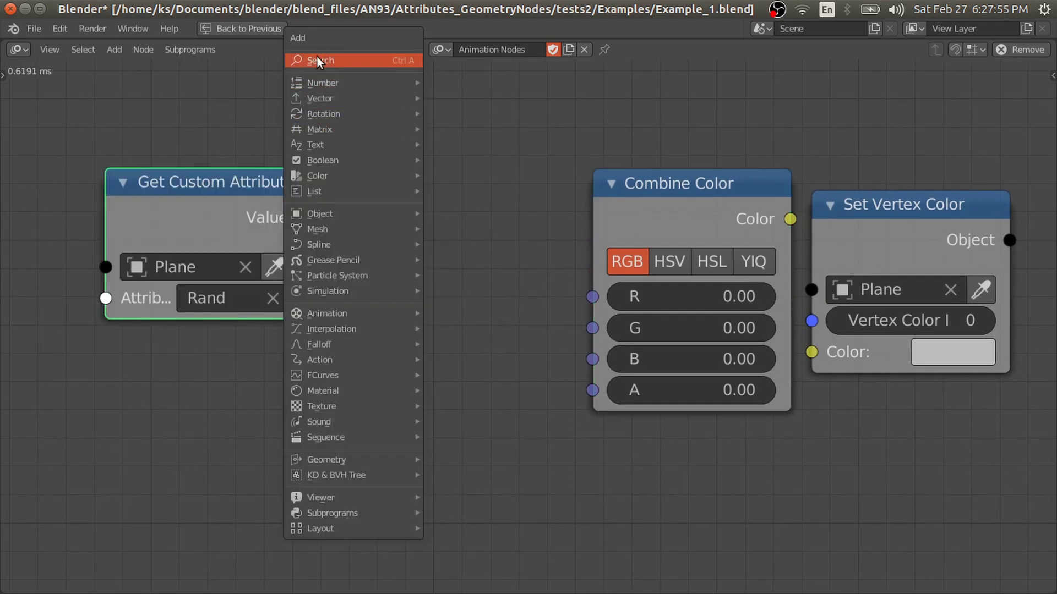
left_click(316, 55)
type("convert")
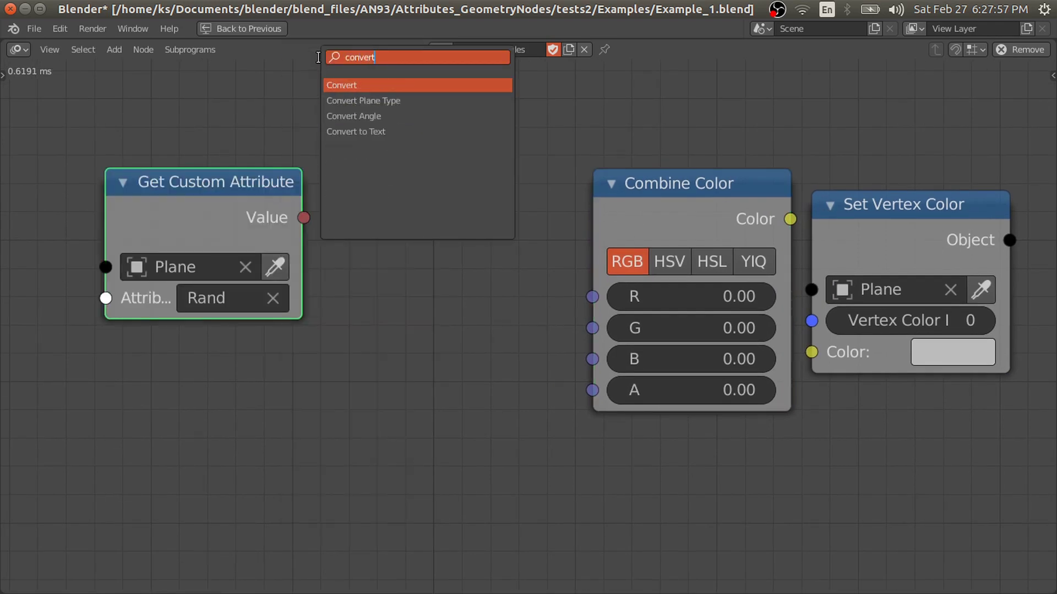
key("Return")
left_click(283, 83)
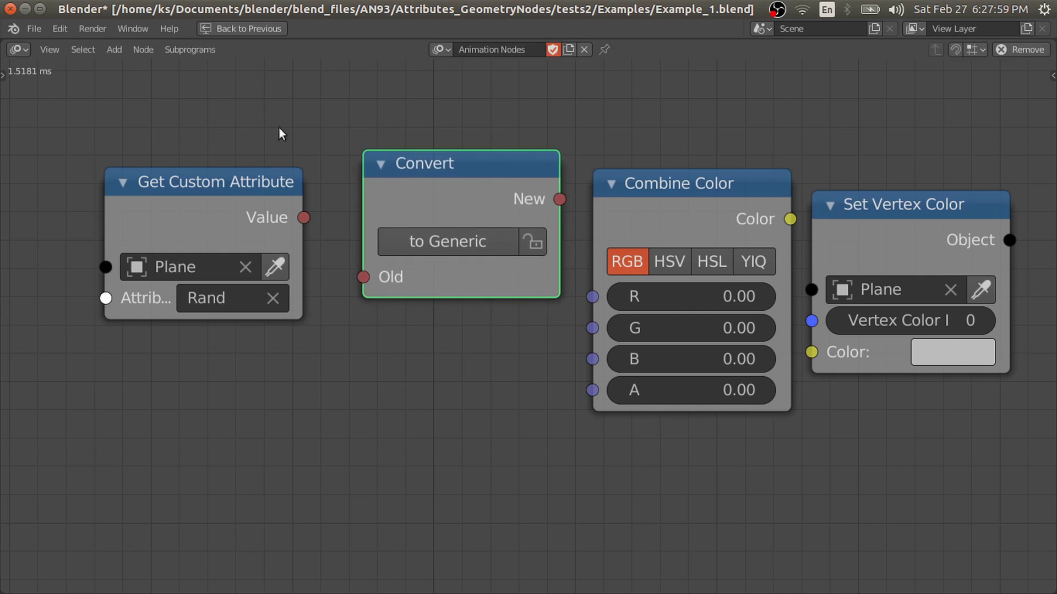
left_click_drag(304, 218, 364, 277)
left_click_drag(385, 157, 344, 162)
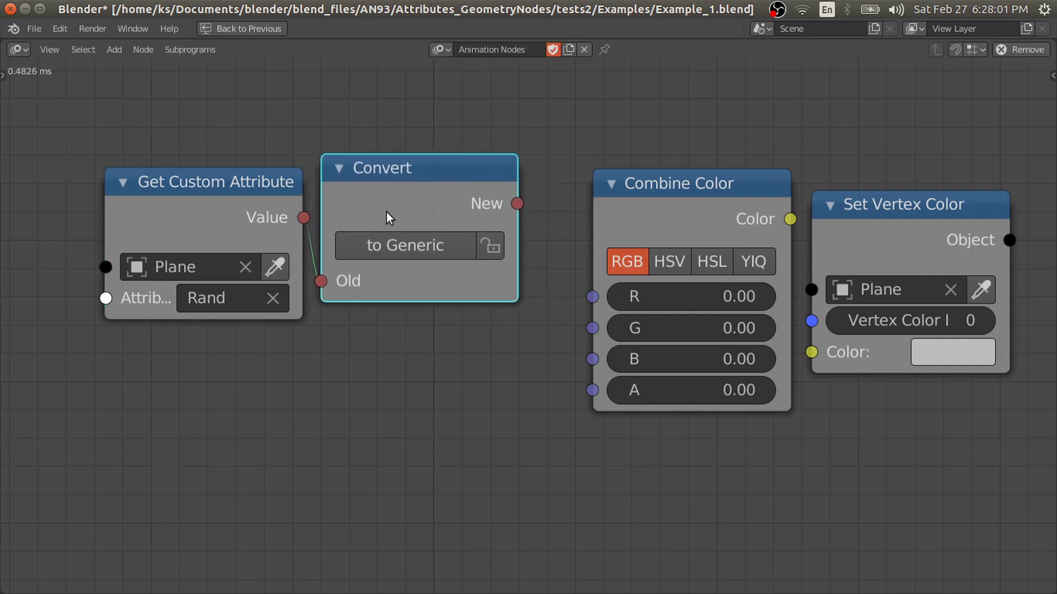
Set the Convert node's target type to Float List and link its New output to Combine Color's R, G and B inputs.
left_click(396, 248)
type("floa")
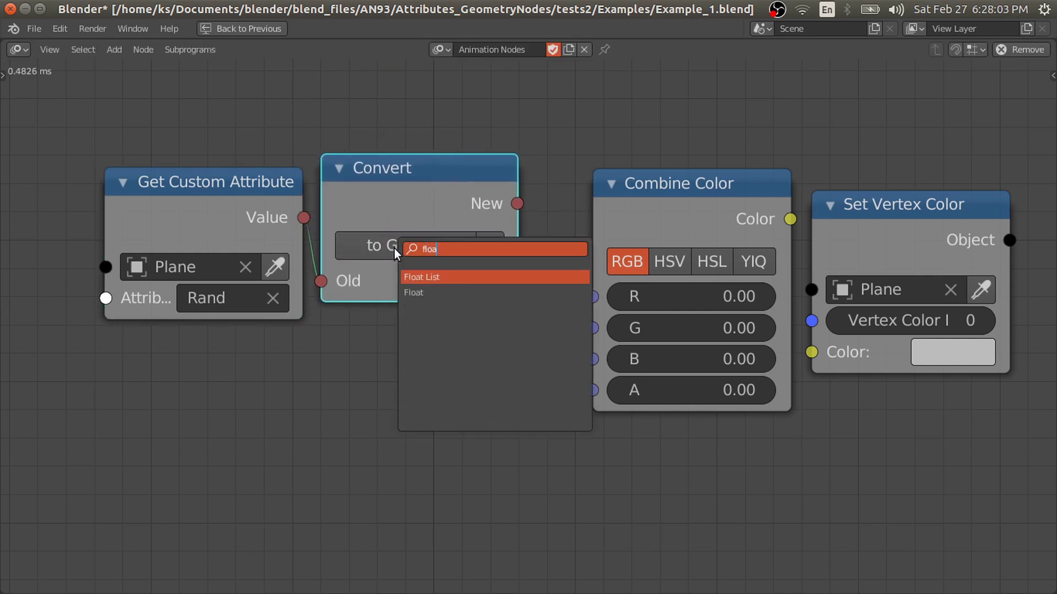
key("Return")
left_click_drag(524, 216, 592, 359)
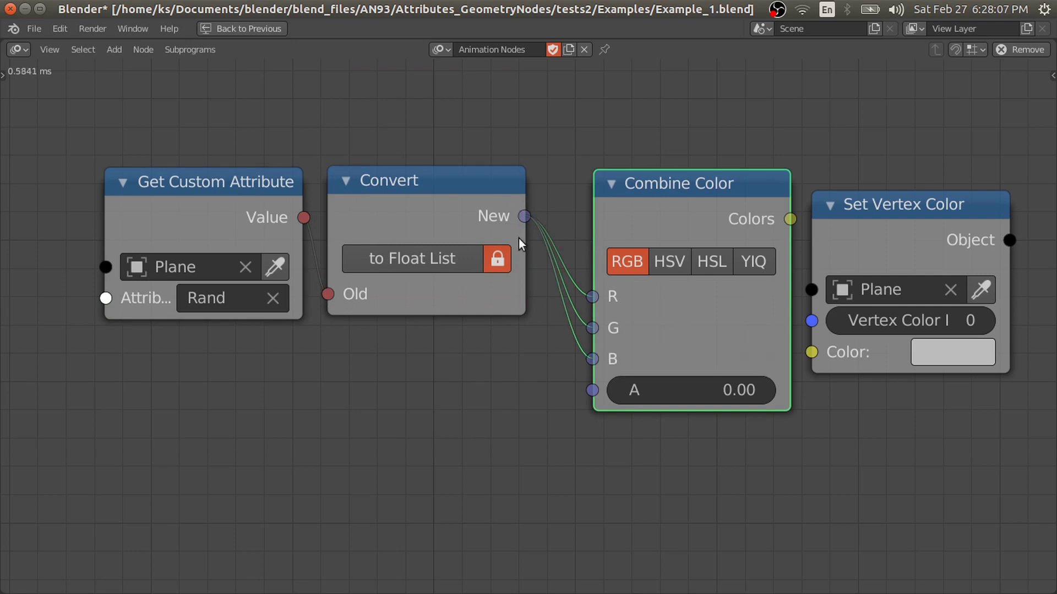
Set the Combine Color node's A value to 1.
left_click(718, 395)
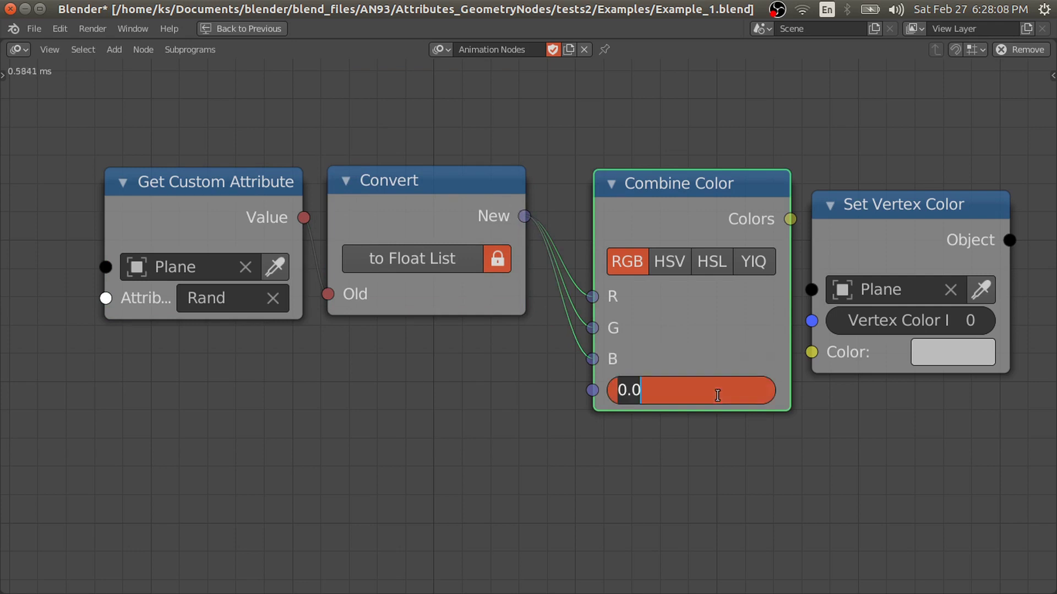
type("1")
key("Return")
Link Combine Color's Colors output to Set Vertex Color's color input and align the four nodes in an evenly spaced row.
middle_click_drag(799, 433, 752, 421)
left_click_drag(589, 187, 543, 187)
left_click_drag(859, 193, 885, 167)
left_click_drag(697, 208, 791, 302)
left_click_drag(855, 181, 804, 173)
left_click_drag(622, 195, 638, 192)
left_click(163, 181)
key("shift+Right")
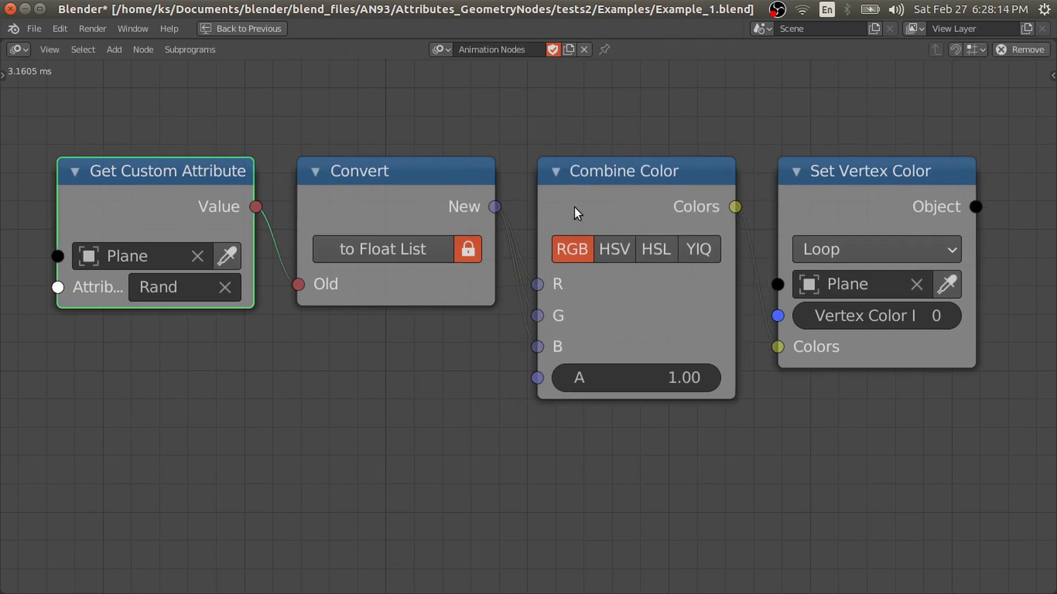
Set the Set Vertex Color node's color mode to Vertex.
left_click(833, 249)
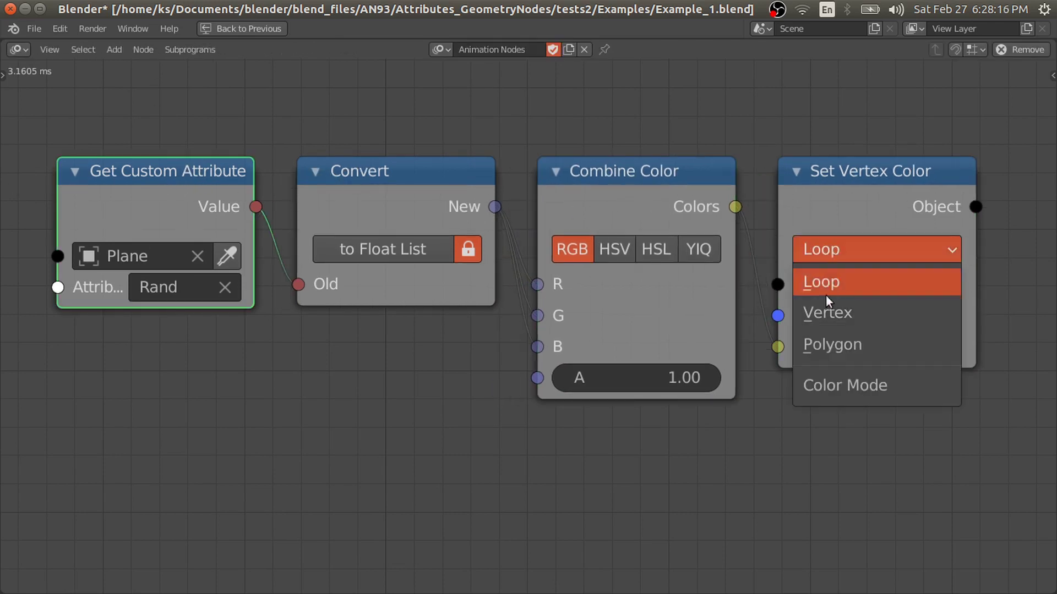
left_click(824, 313)
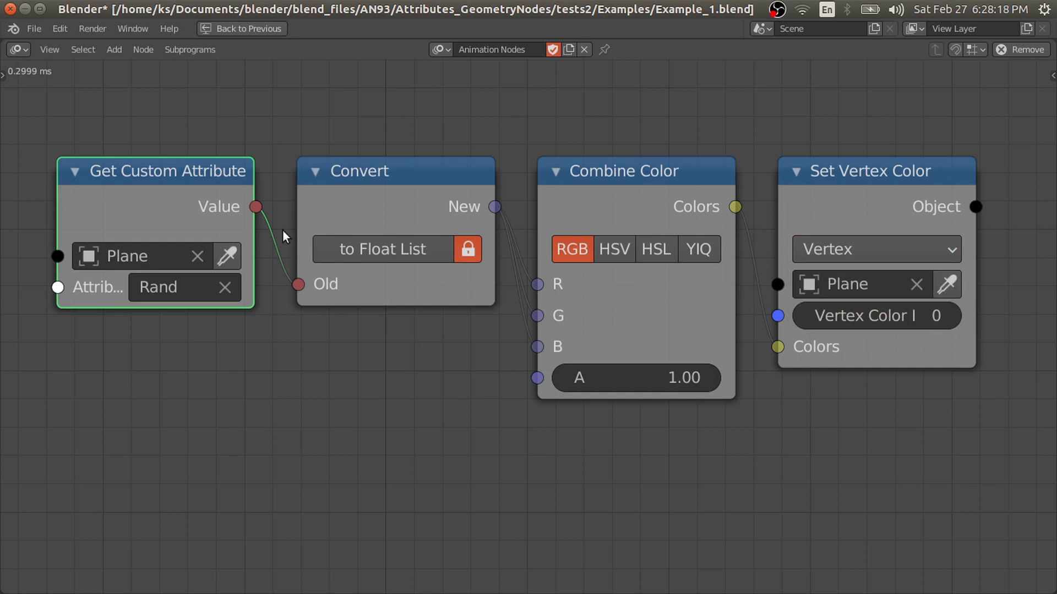
left_click_drag(362, 114, 362, 114)
middle_click_drag(603, 188, 602, 215)
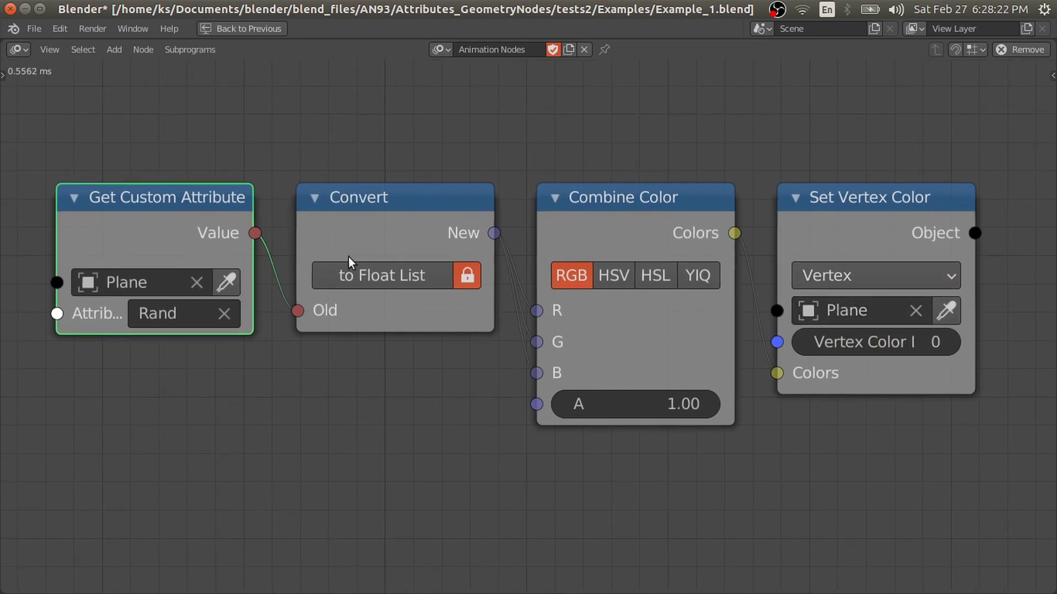
left_click(819, 279)
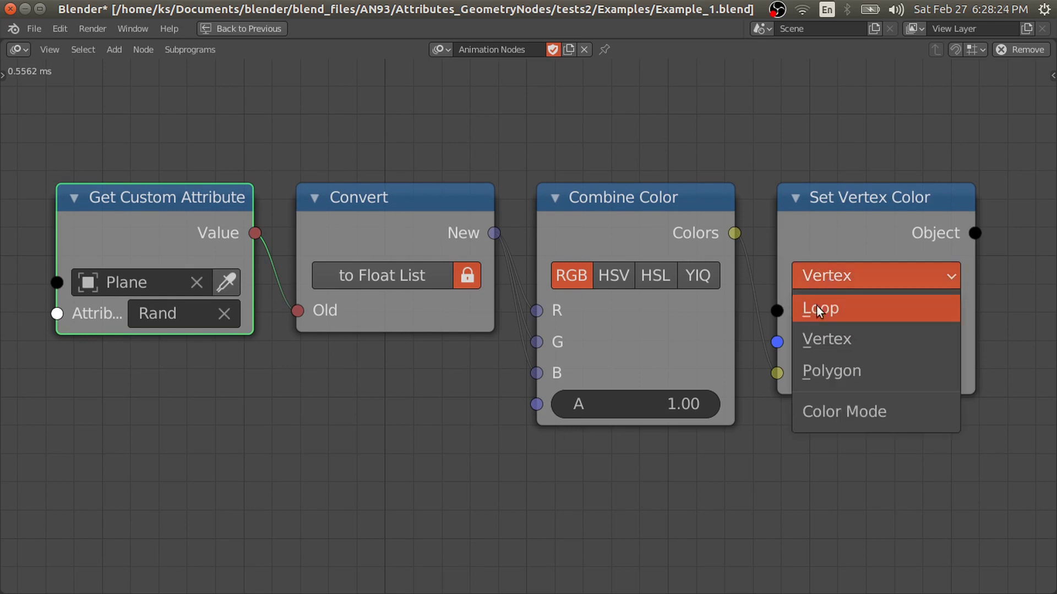
left_click(736, 201)
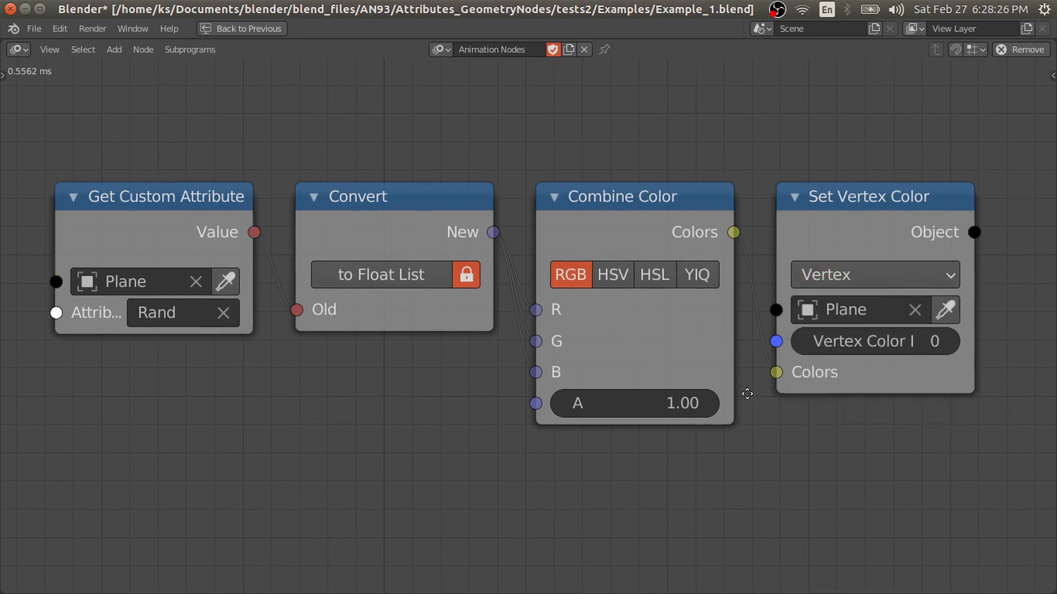
Return to the full Layout workspace and add a second vertex color layer named AN-Col to the plane.
middle_click_drag(746, 394, 731, 429)
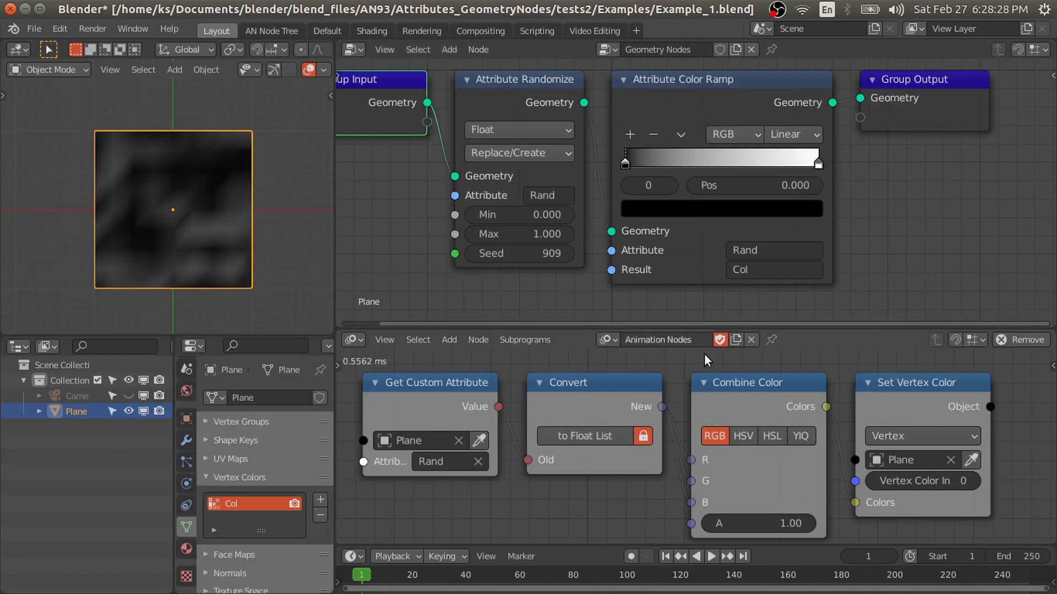
middle_click_drag(947, 482, 814, 430)
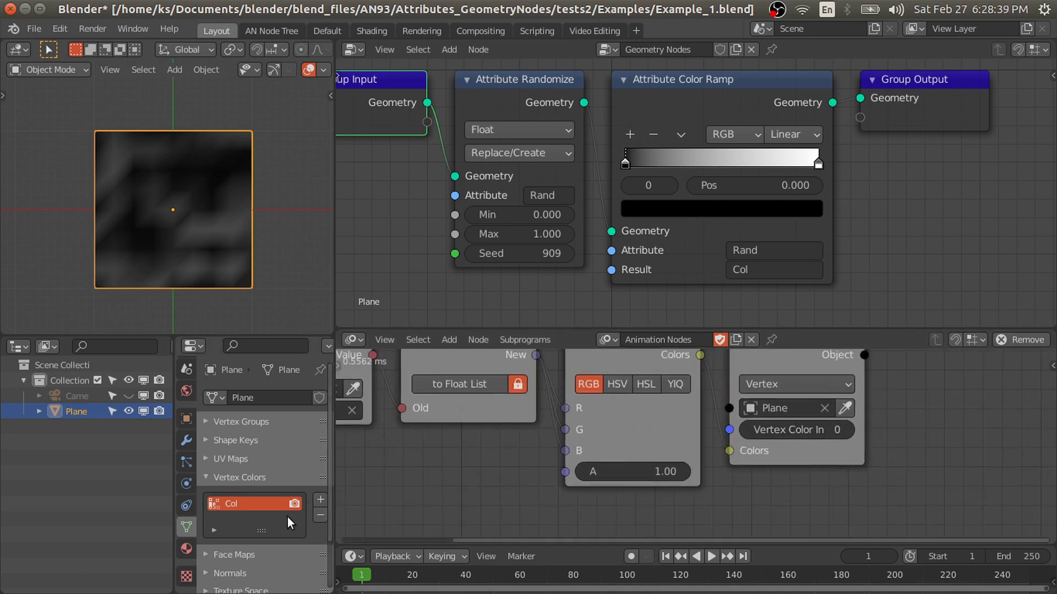
left_click(319, 503)
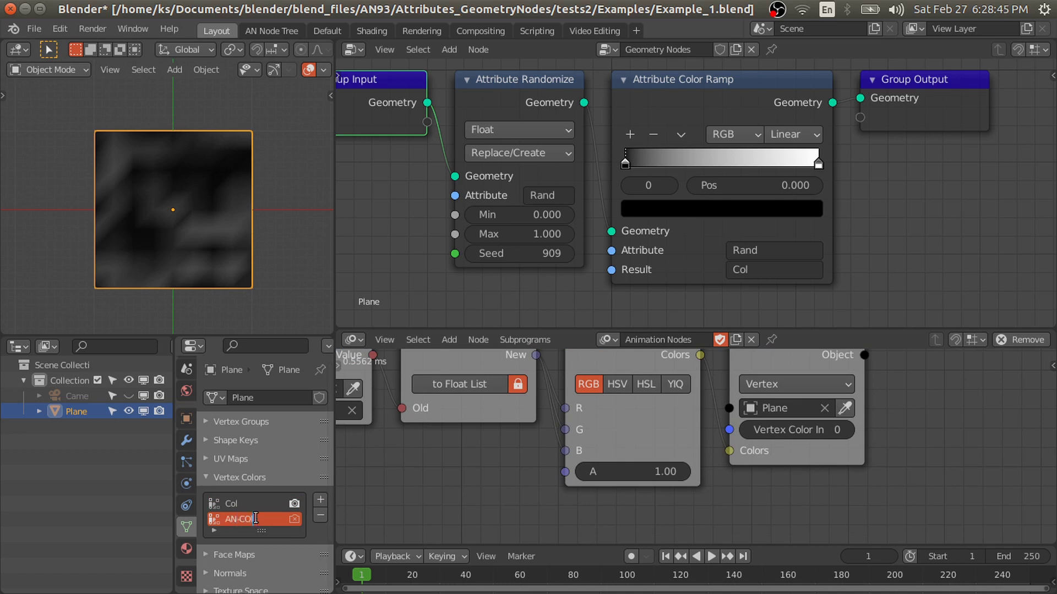
double_click(256, 520)
Maximize the Animation Nodes editor and switch Set Vertex Color's advanced Type setting to Name.
key("ctrl+space")
key("Home")
left_click(663, 252)
key("n")
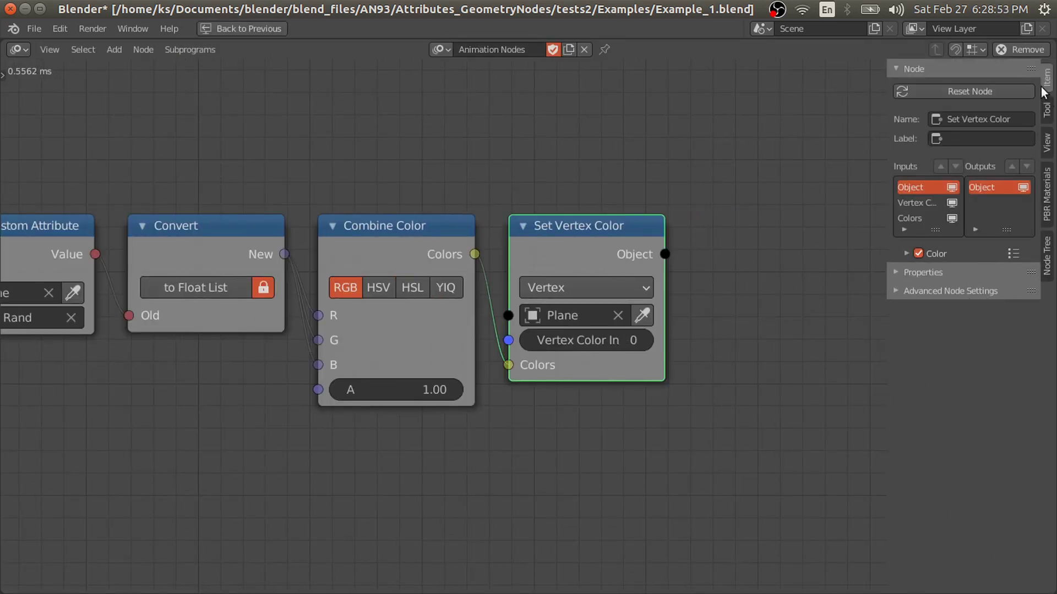
left_click(935, 292)
left_click(957, 315)
left_click(931, 351)
key("n")
Set the Set Vertex Color node's layer name to AN-Col.
left_click(699, 337)
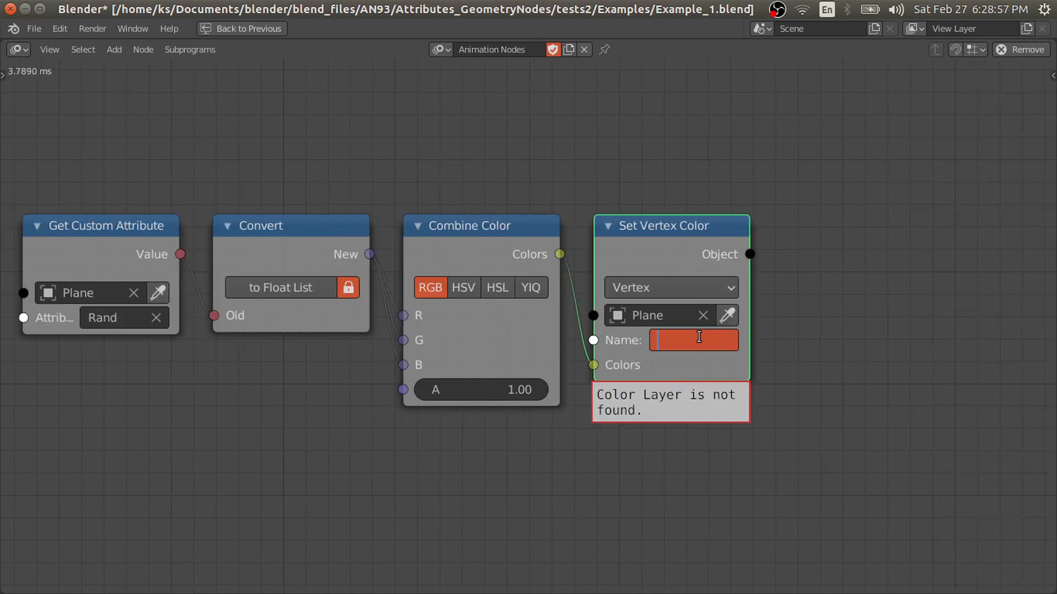
type("AN-Col")
key("Return")
key("n")
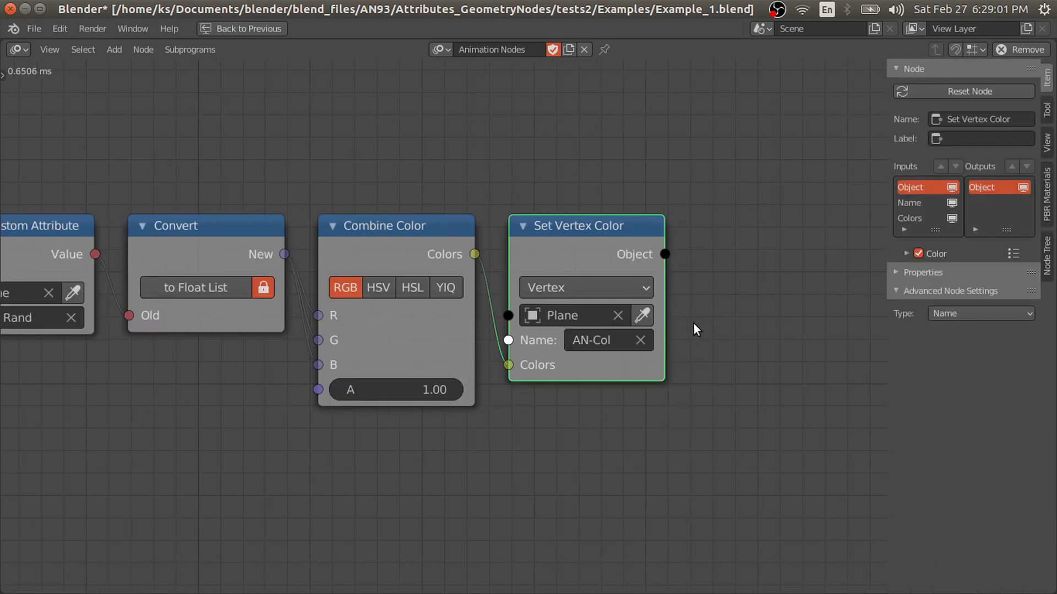
key("n")
Restore the full Layout workspace from the maximized node editor and reselect the viewport shading.
key("ctrl+space")
mouse_move(646, 399)
middle_mouse_down()
mouse_move(703, 410)
mouse_move(633, 422)
middle_mouse_up()
scroll(704, 410, "up", 1)
key("z")
left_click(332, 163)
In the Shading workspace, change the lower Attribute node's name from AN-Att to AN-Col.
left_click(371, 30)
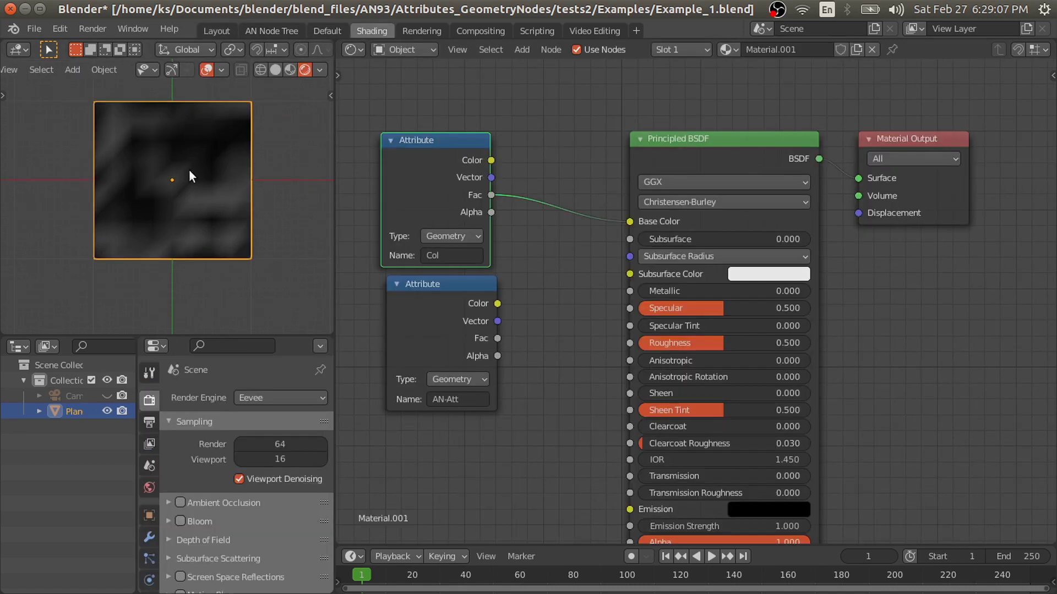
scroll(361, 93, "up", 2)
middle_click_drag(591, 164, 557, 143)
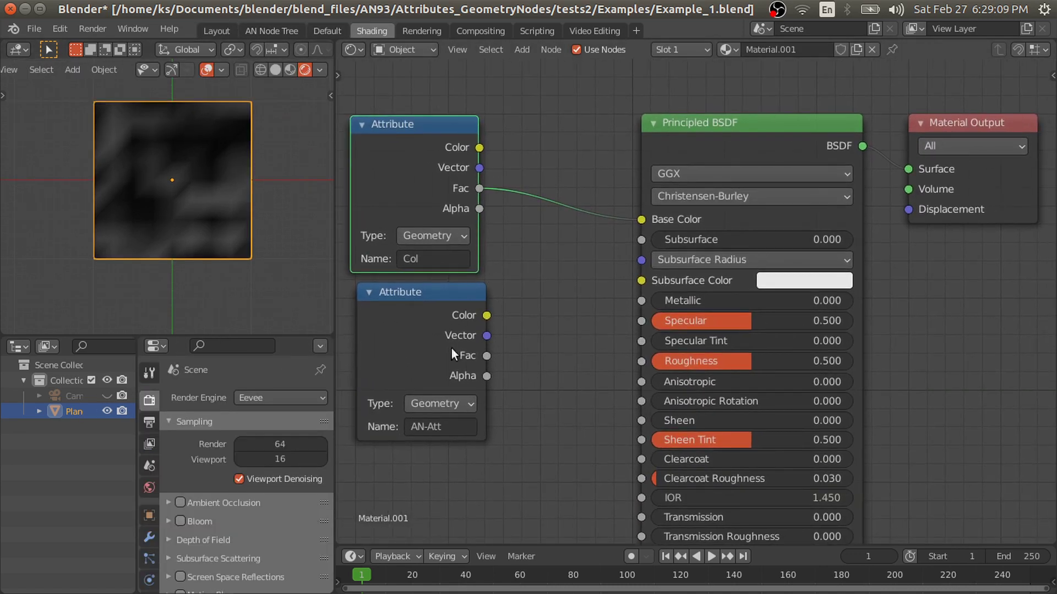
left_click(432, 428)
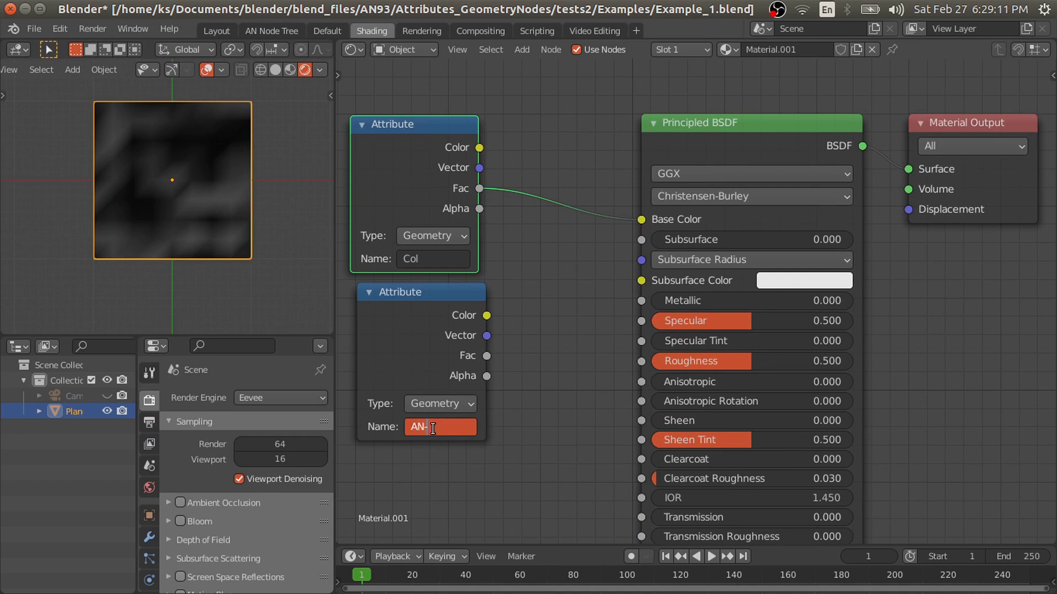
Connect the AN-Col Attribute node's Fac output to the Principled BSDF Base Color, replacing the link from the Col node.
left_click_drag(487, 355, 648, 229)
left_click_drag(490, 191, 649, 226)
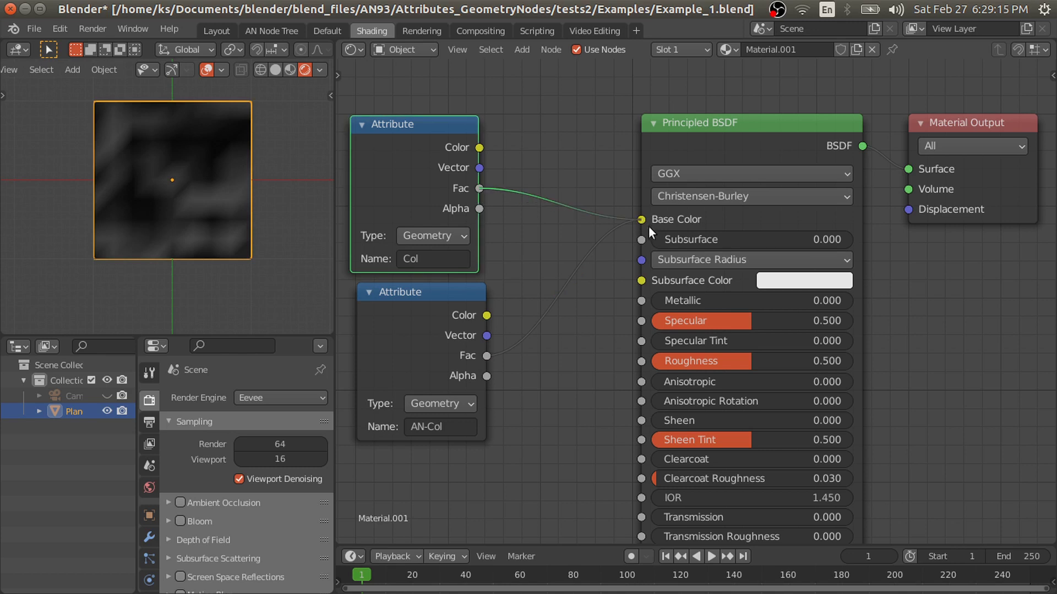
left_click_drag(486, 356, 654, 203)
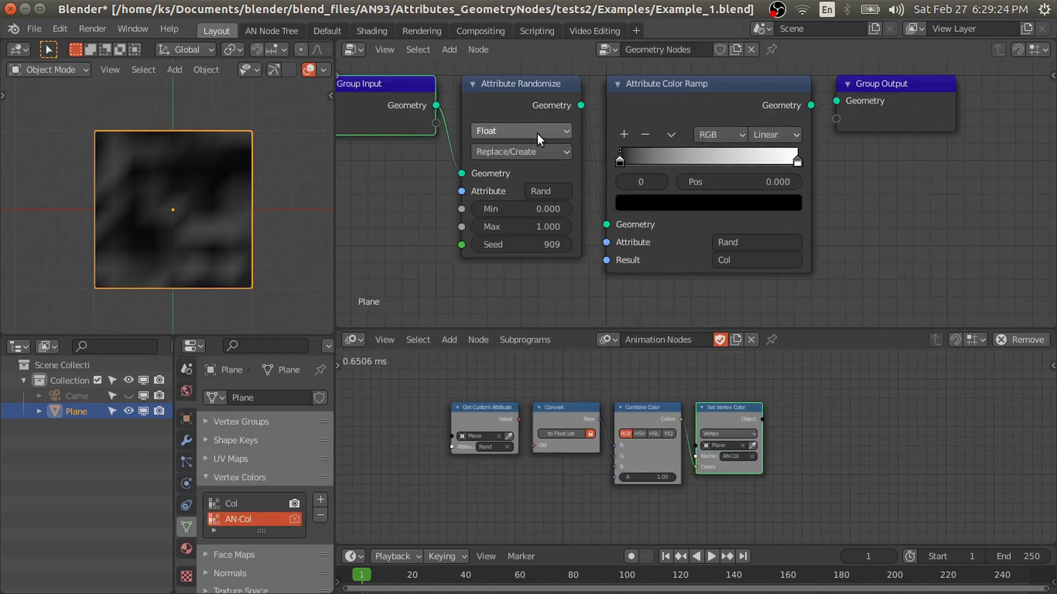
Back in the Layout workspace, select the whole Animation Nodes chain and reposition it within its editor.
key("Home")
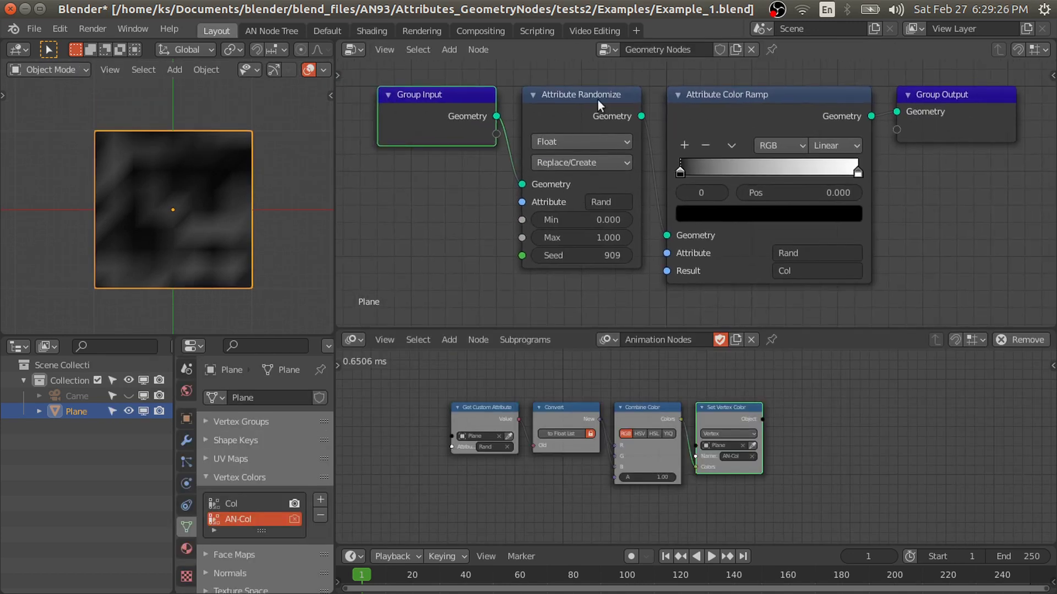
scroll(580, 442, "up", 1)
left_click_drag(376, 374, 854, 492)
key("g")
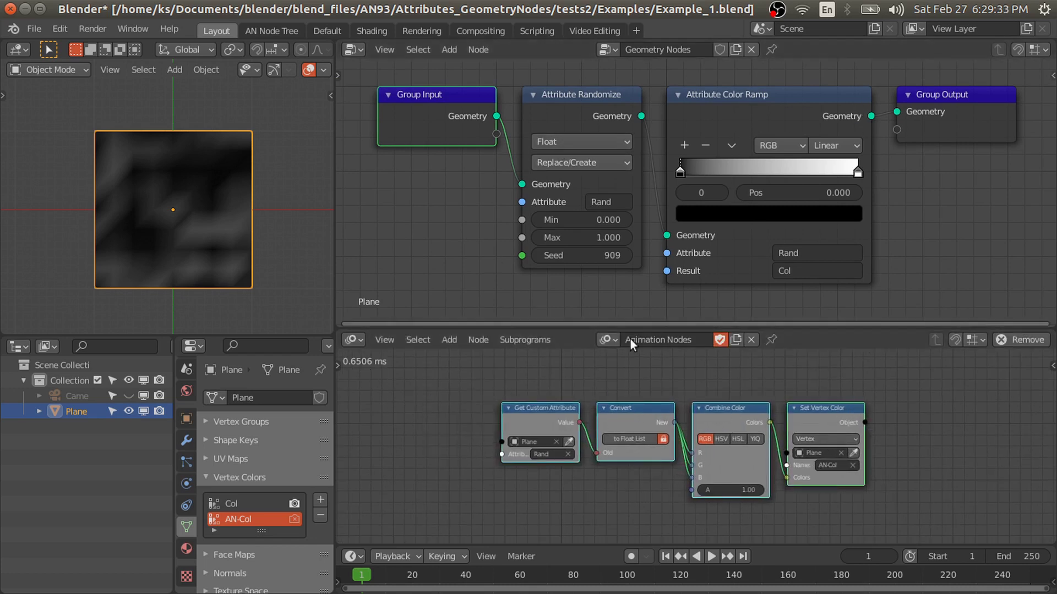
scroll(183, 186, "up", 2)
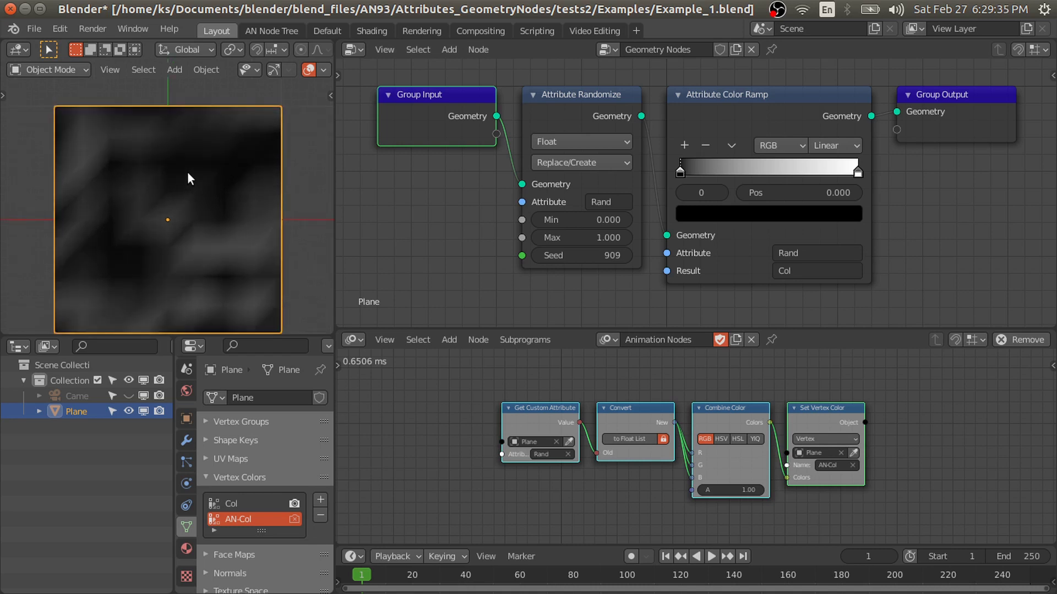
scroll(187, 173, "down", 2)
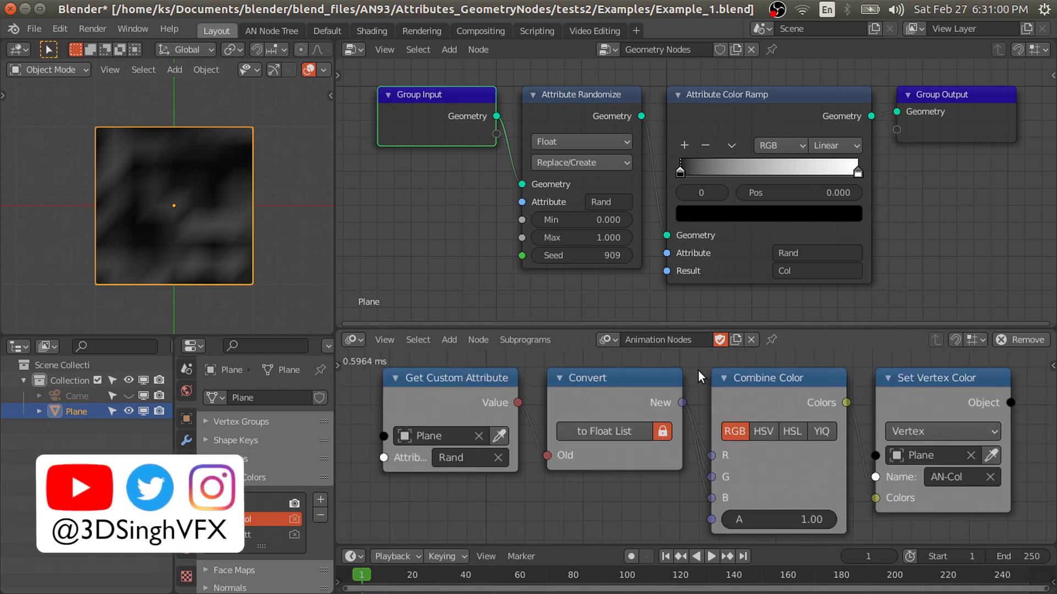
scroll(719, 379, "down", 1)
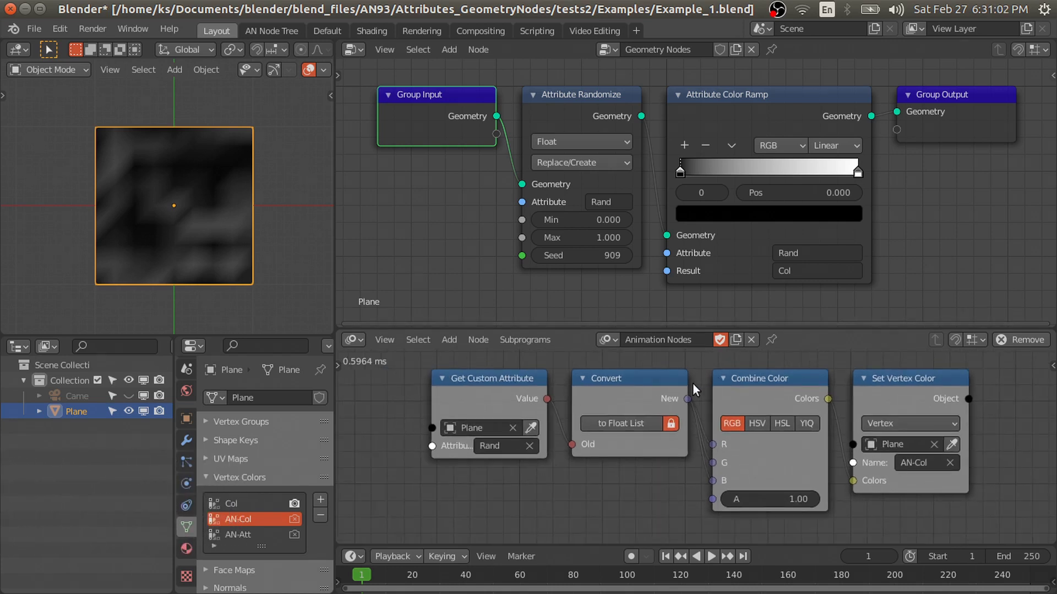
scroll(693, 383, "up", 1)
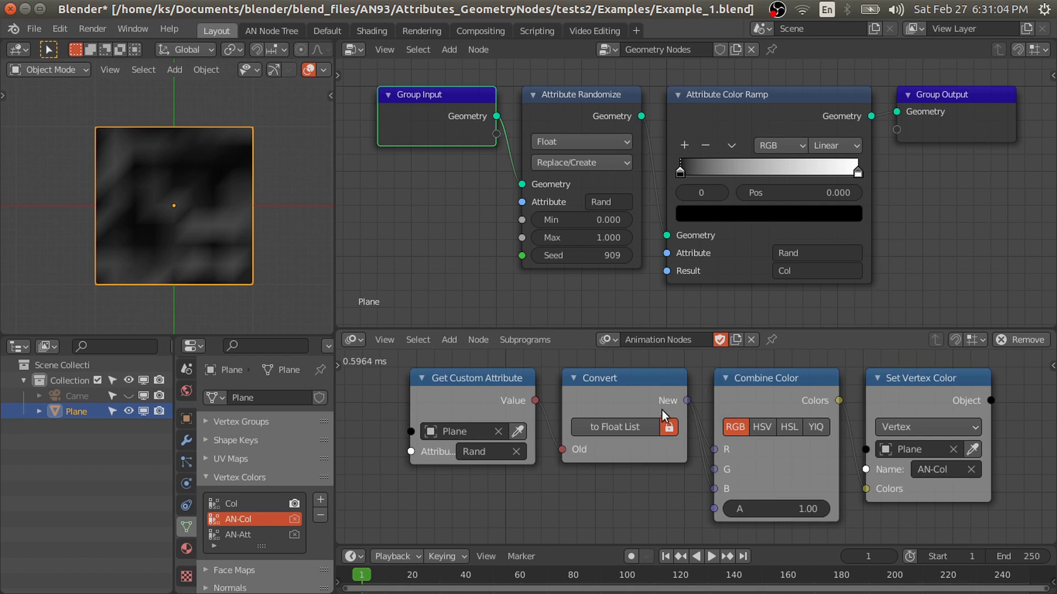